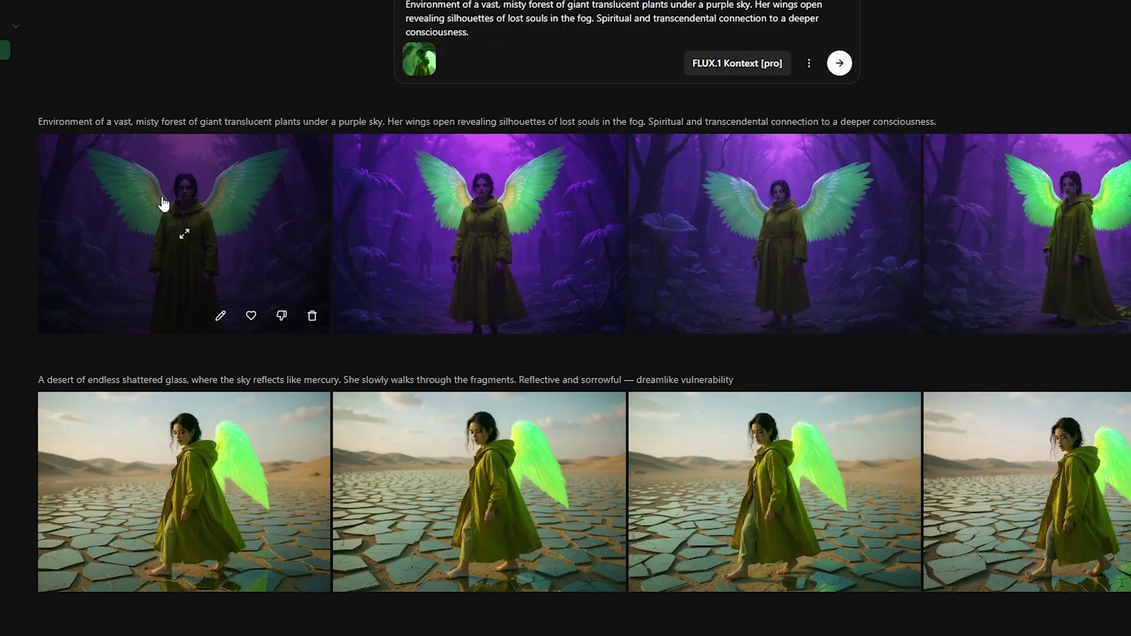
Step: Browse the earlier results full size, from the purple-forest image to the kneeling character
left_click(172, 194)
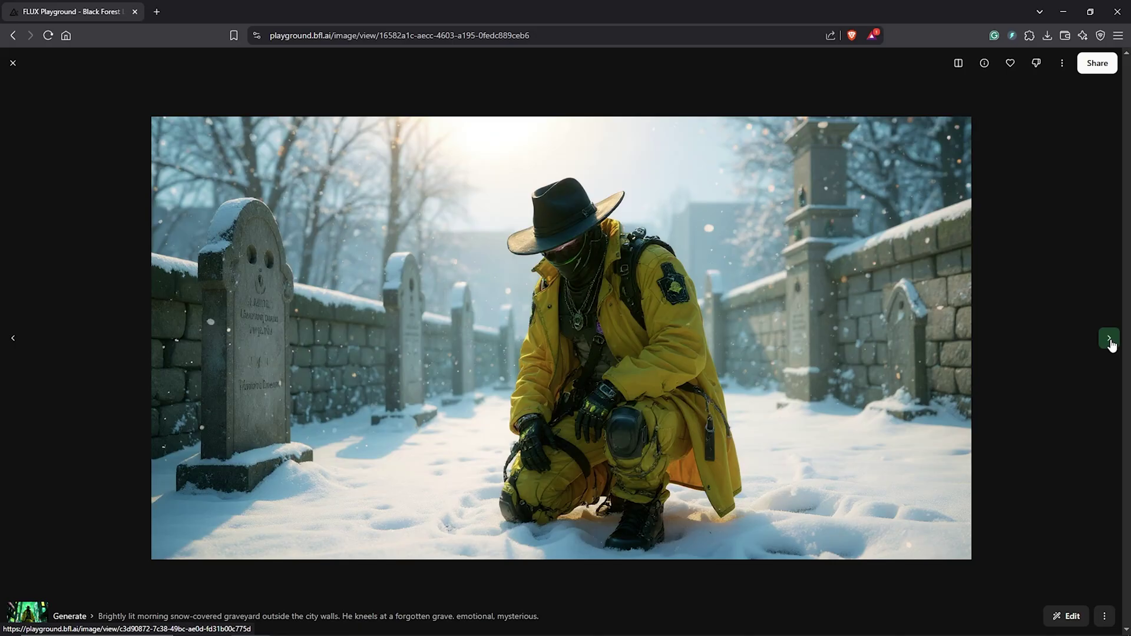
left_click(1109, 340)
left_click(1109, 340)
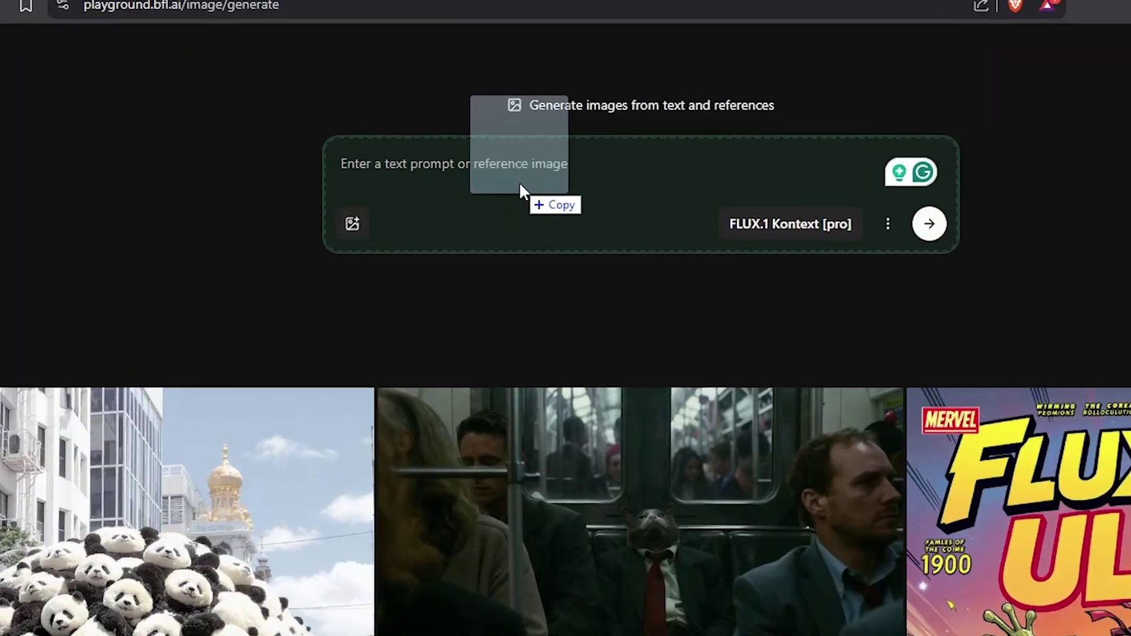
Step: Generate a sunny midday launch-pad chase with exo-armored guards, using the character image as reference
left_click_drag(518, 181, 535, 183)
type("Sunny midday, Industrial launch pad with spacecraft above, guards in exo-armor chasing, the character is flaring up a ramp as bullets shred metal behind him. High tech tension with a clear sci-fi polish.")
left_click(893, 217)
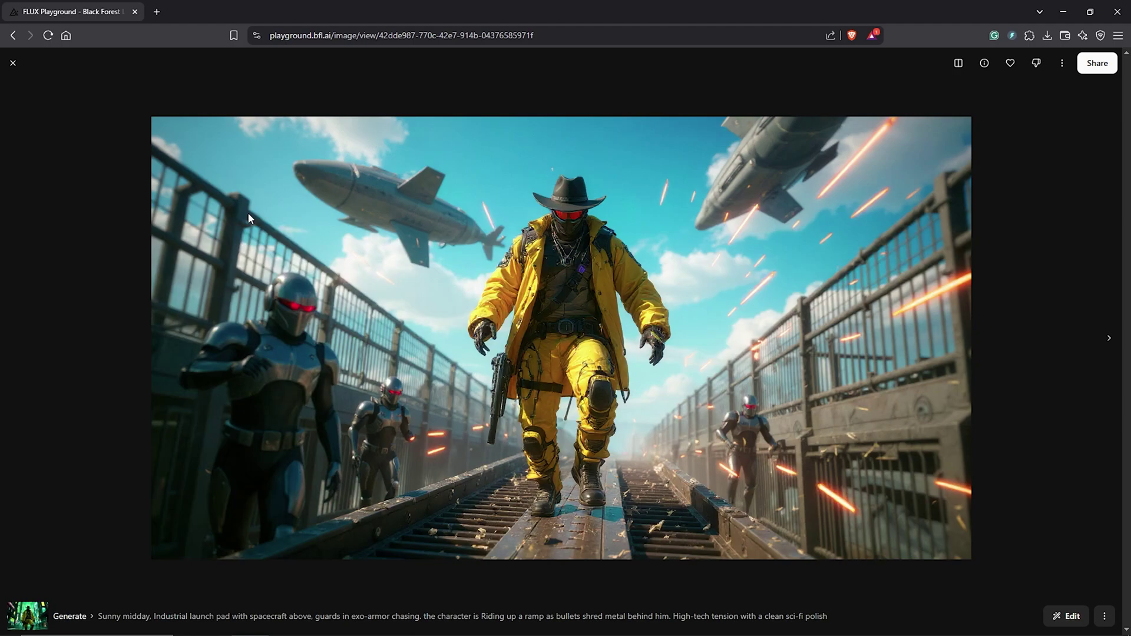
left_click(1109, 338)
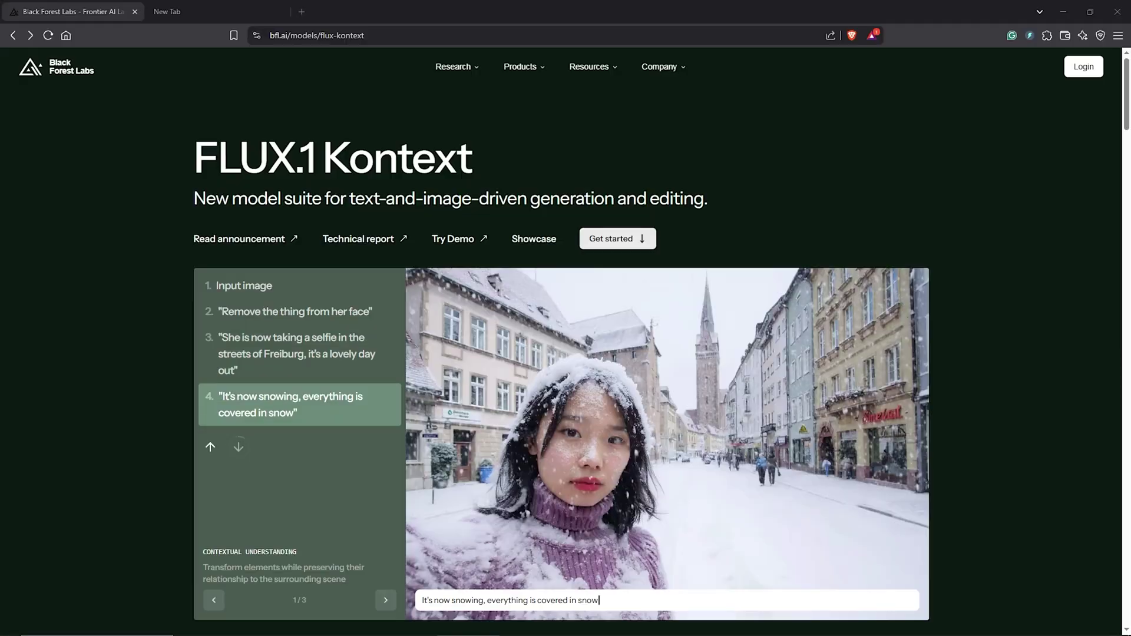
Step: Scroll the FLUX.1 Kontext page to the model cards comparing [max], [pro] and [dev]
scroll(712, 436, "down", 10)
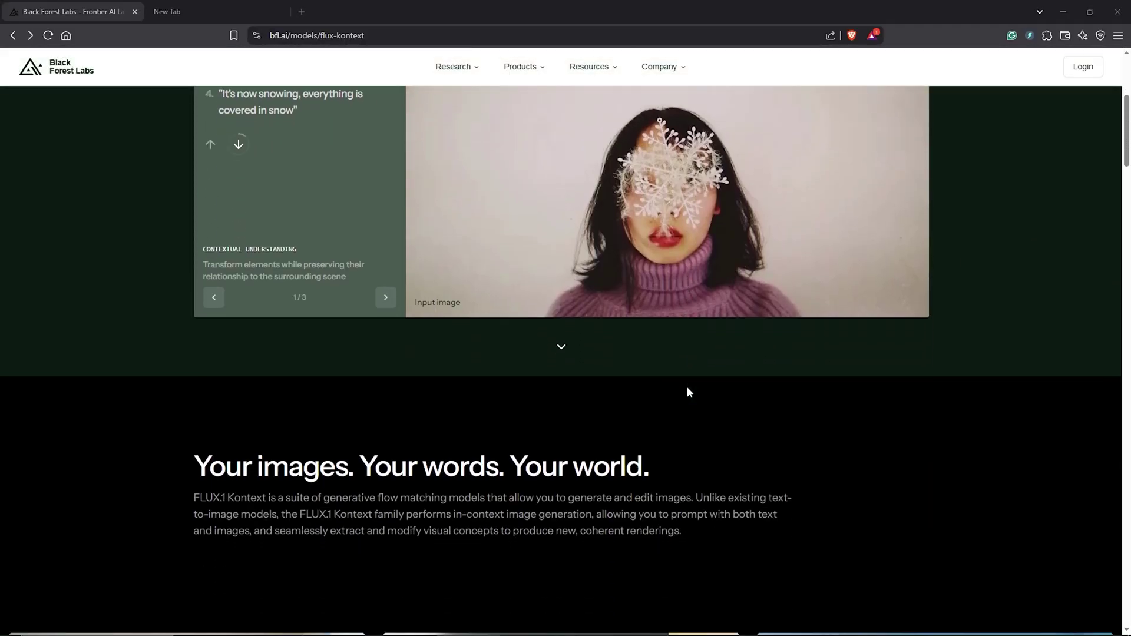
scroll(700, 390, "down", 12)
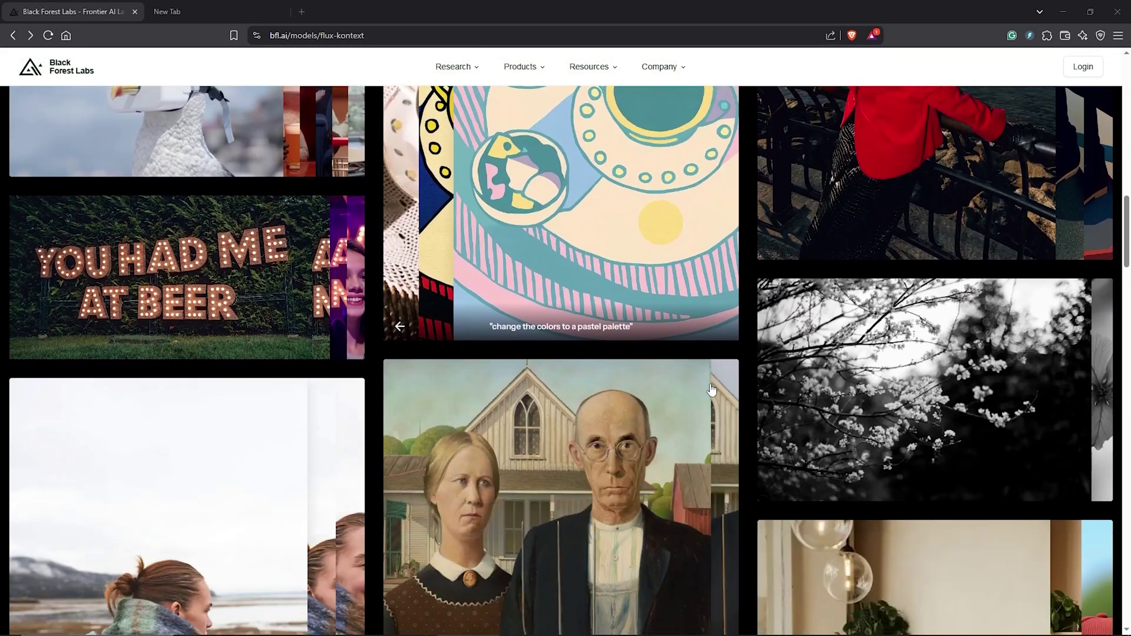
scroll(697, 305, "down", 20)
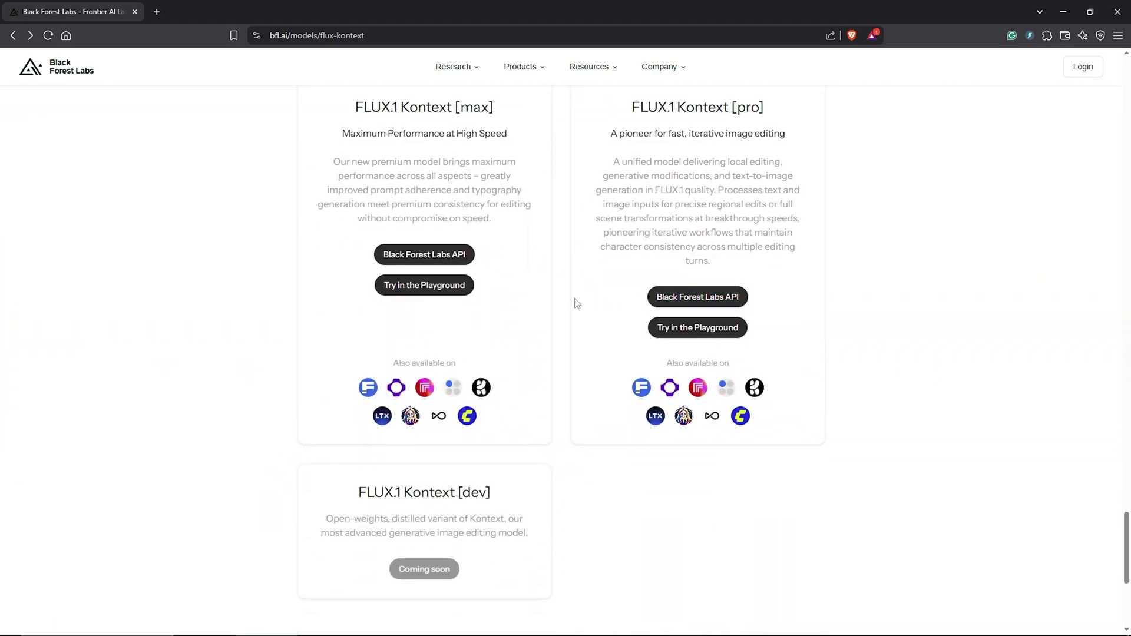
scroll(573, 307, "up", 2)
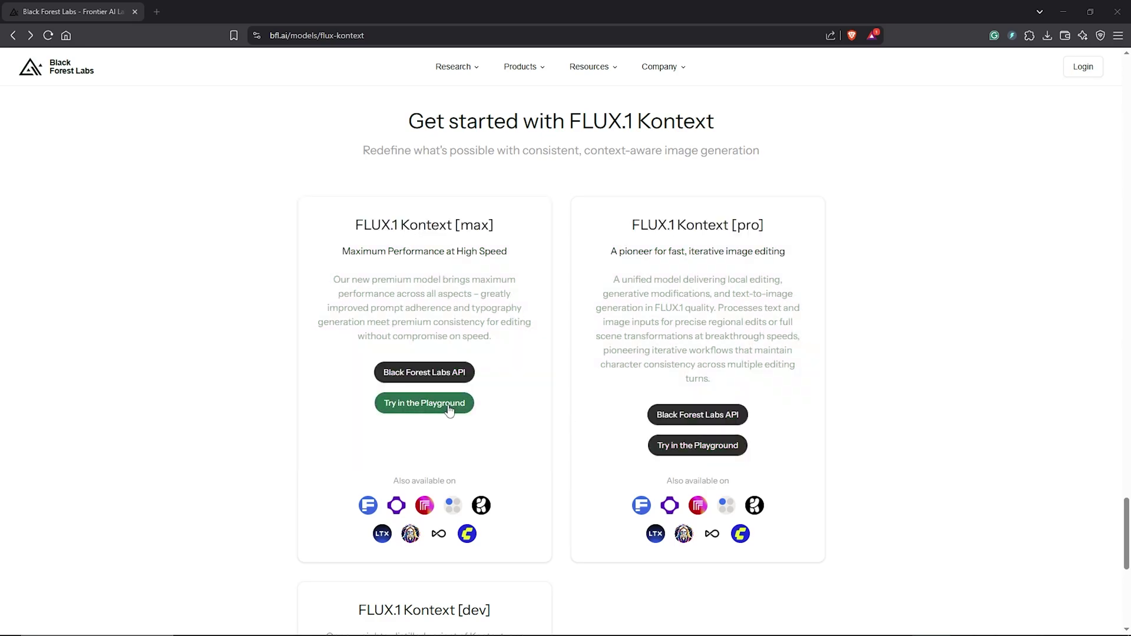
Step: Enter the FLUX Playground, agree to the age and terms conditions, and sign in with Google
left_click(449, 409)
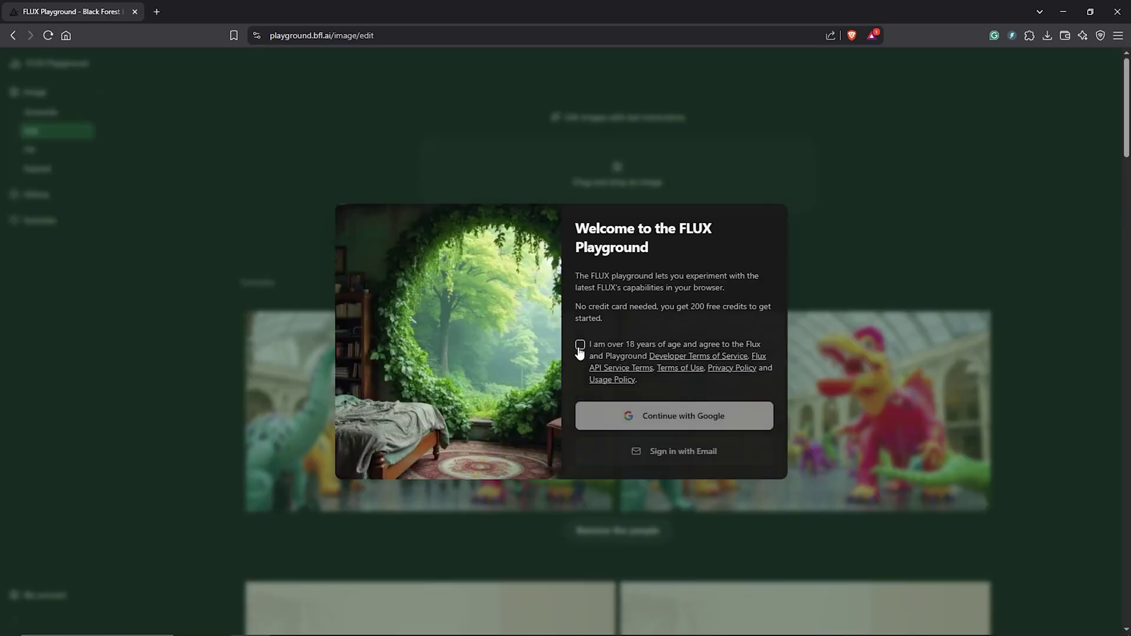
left_click(580, 346)
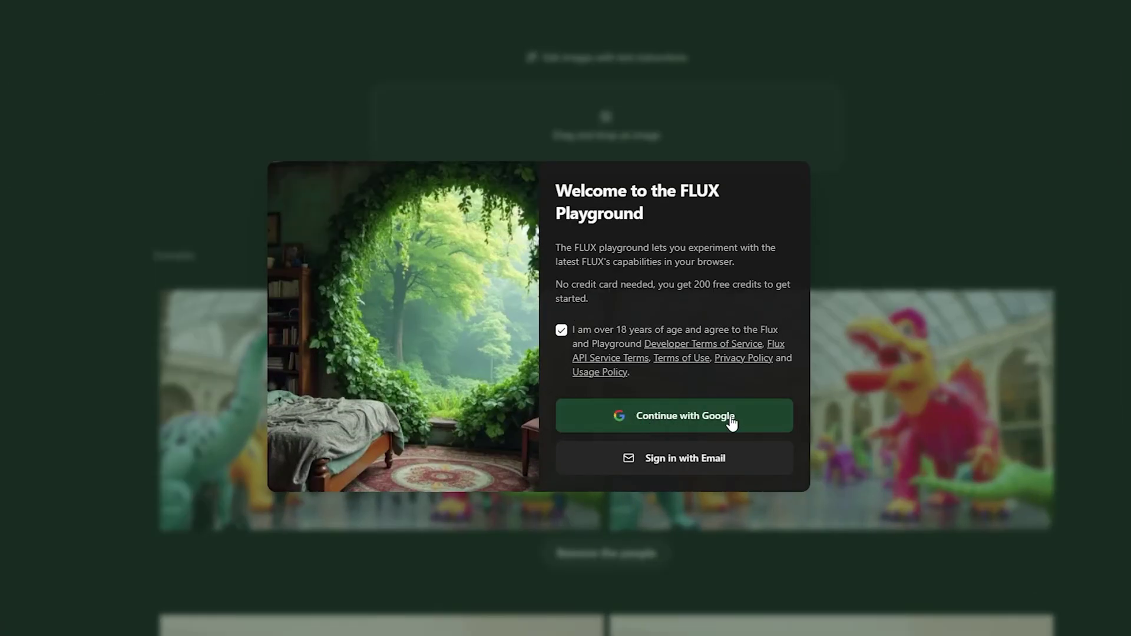
left_click(723, 421)
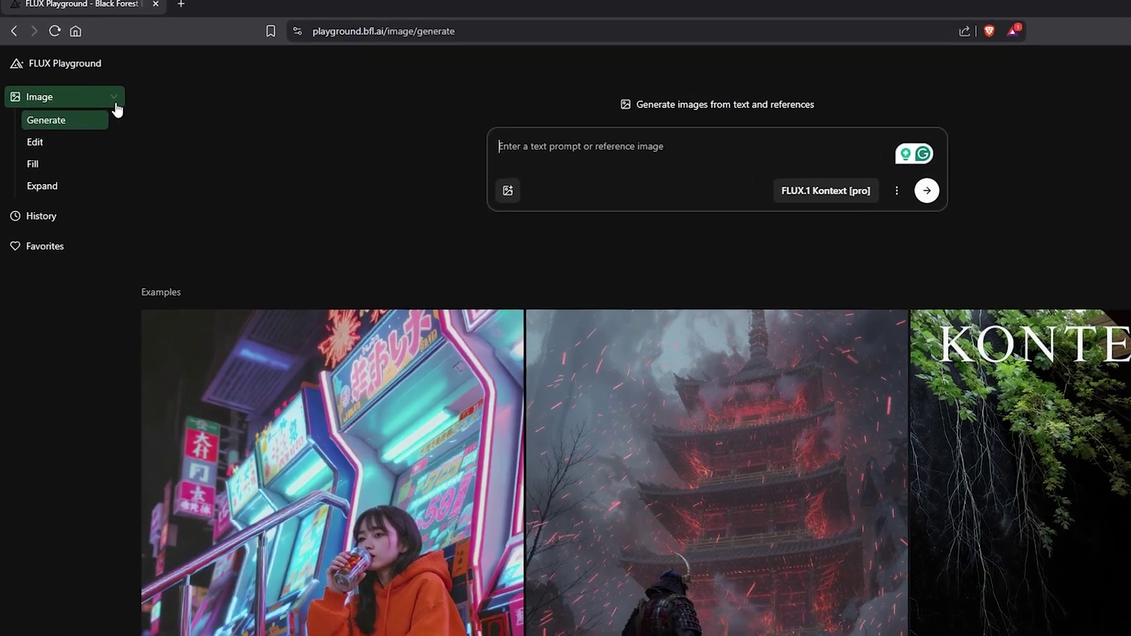
Step: Bring up the Image section's Generate page and place the cursor in its prompt box
left_click(100, 94)
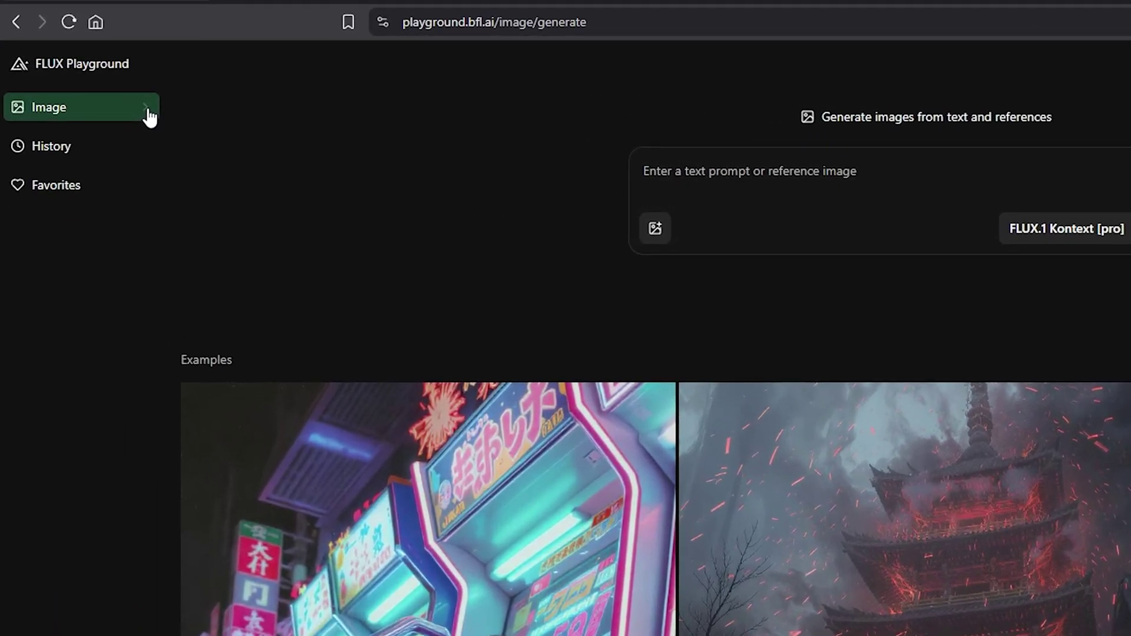
left_click(150, 118)
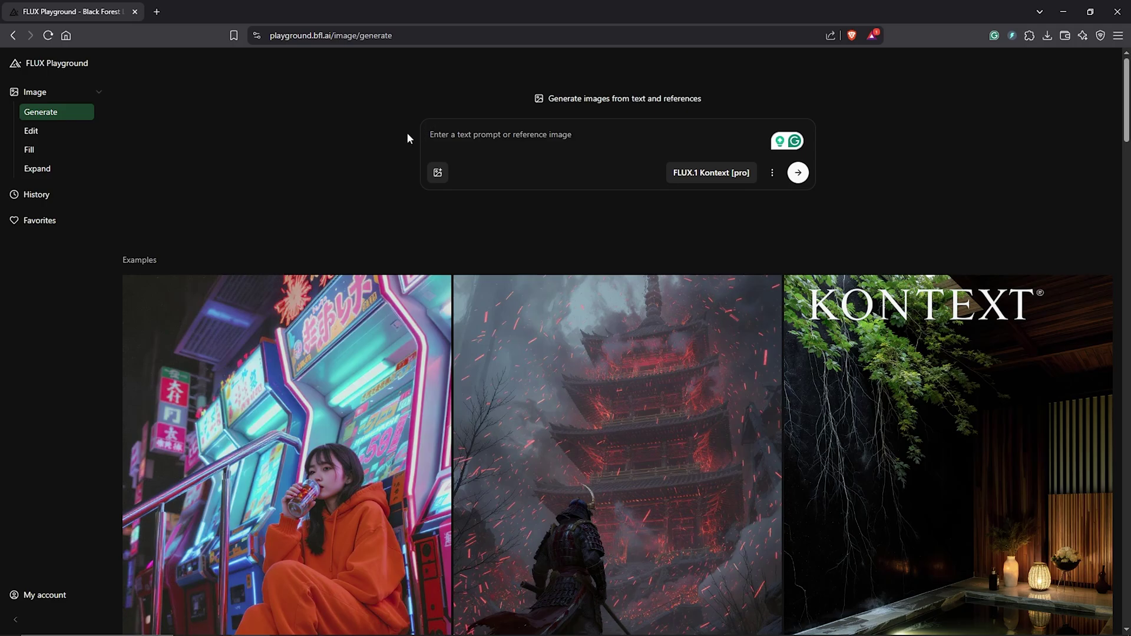
left_click(588, 135)
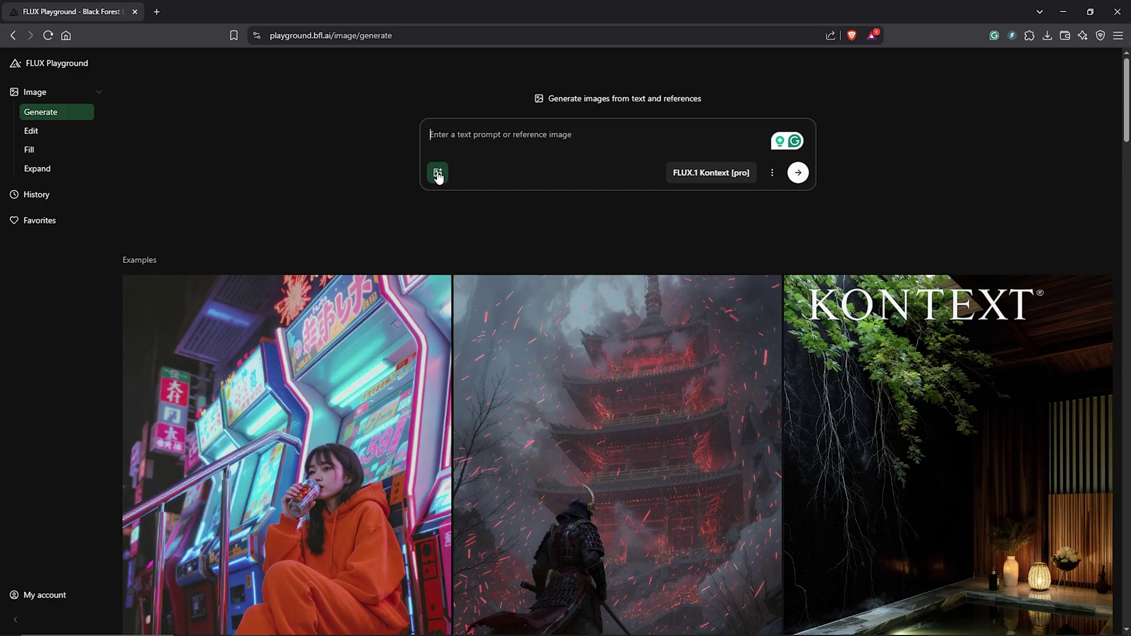
Step: Attach the yellow-coated cowboy PNG from the computer as the reference image
left_click(437, 173)
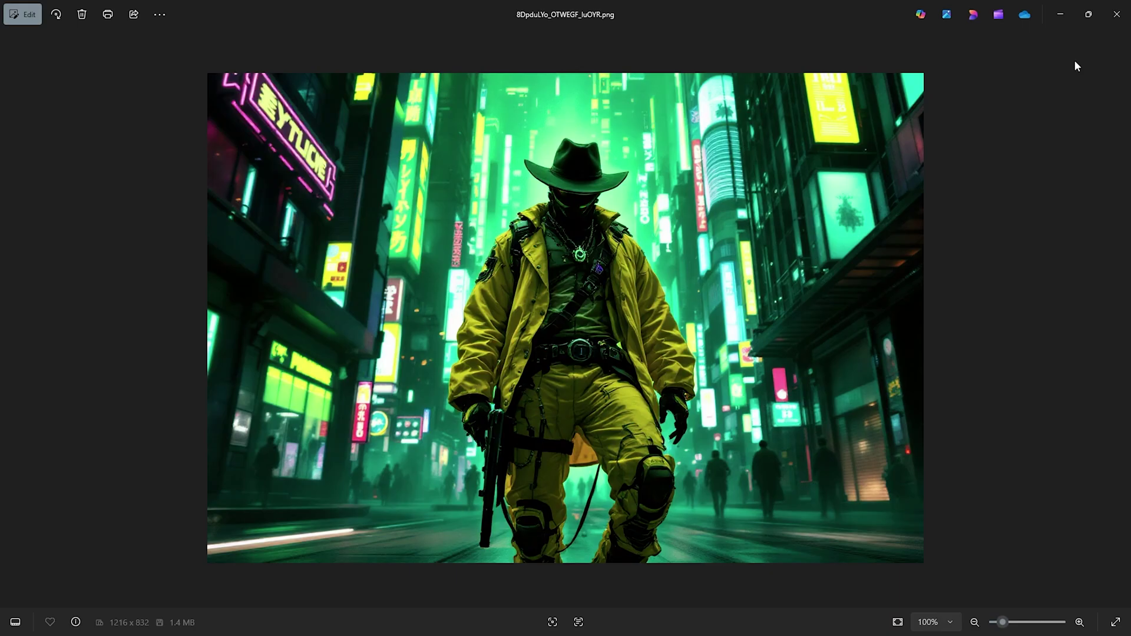
left_click(1116, 14)
left_click(610, 594)
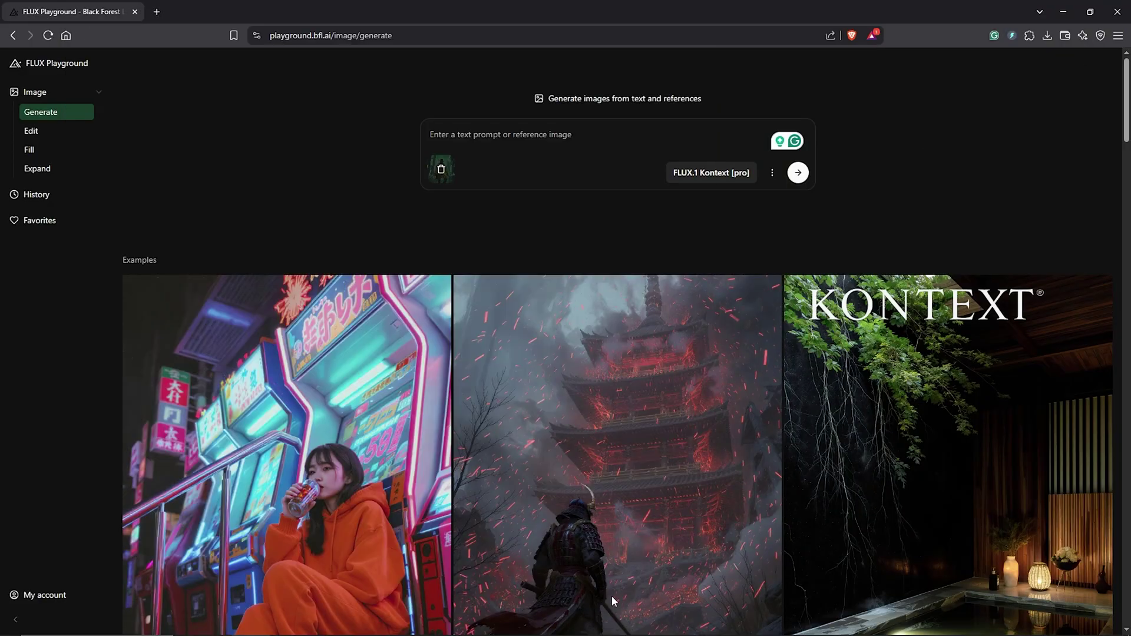
Step: Write the prompt: brightly lit snowy morning graveyard outside the city walls, he kneels at a forgotten grave
left_click(594, 156)
type("Brightly lit morning snow-covered graveyard")
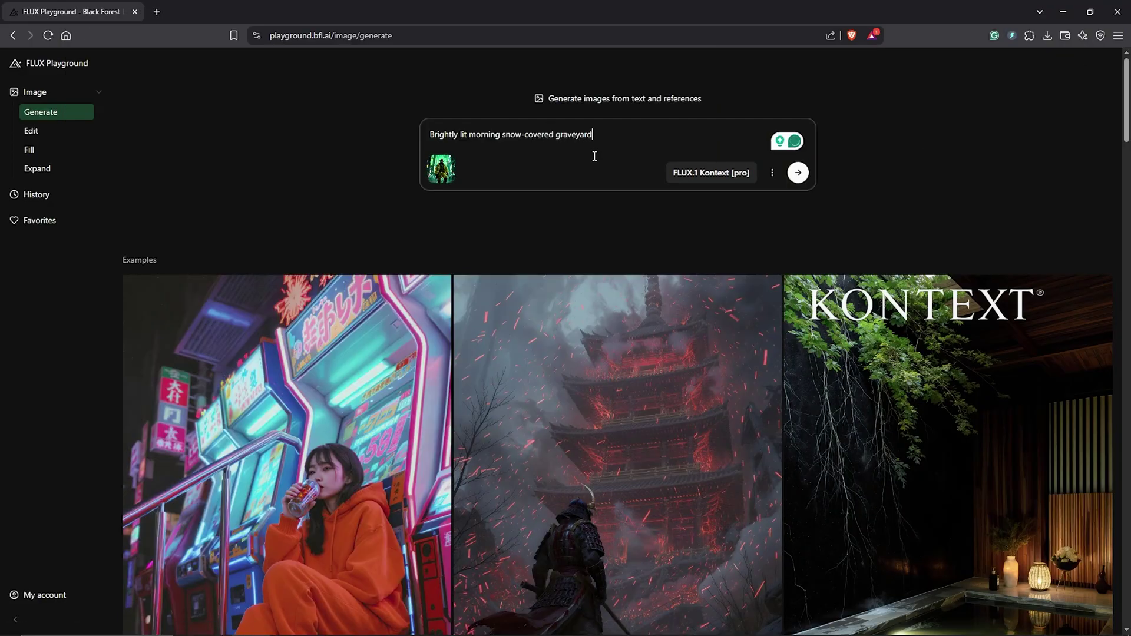
type(" outside the city walls. He kneels at a forgotten grave. emotional, mysterious.")
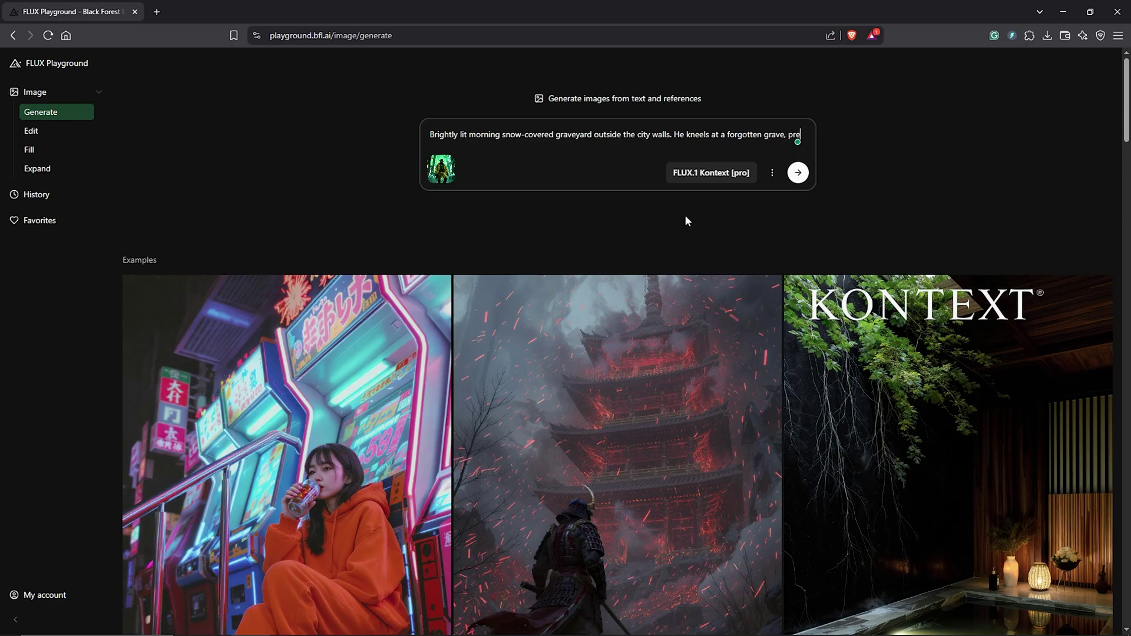
left_click(732, 177)
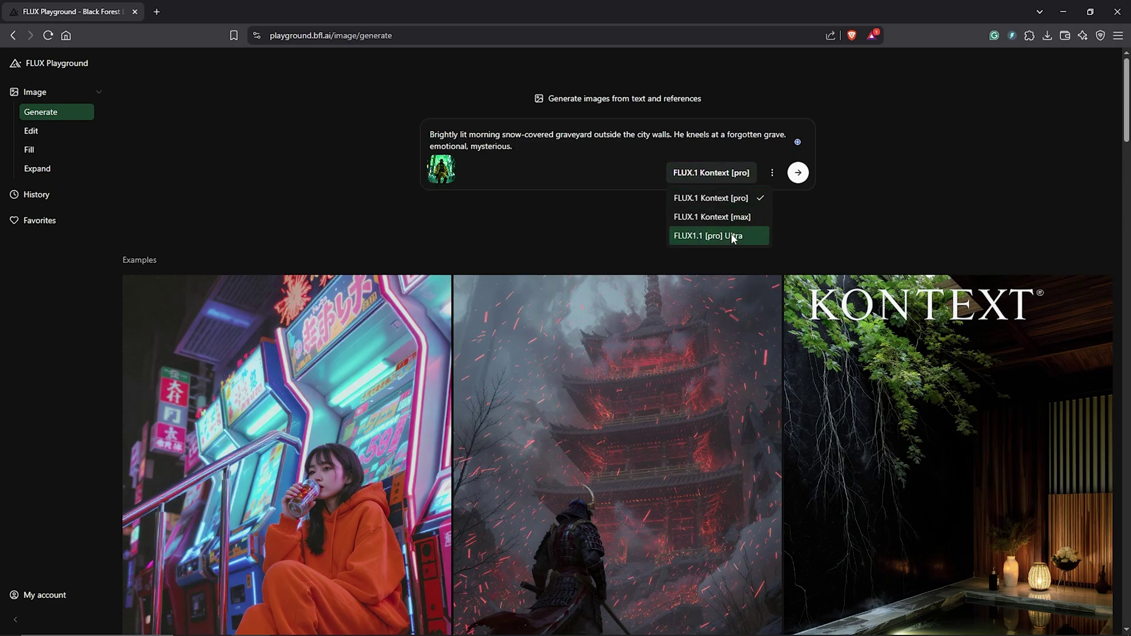
Step: Keep the FLUX.1 Kontext [pro] model with a 16:9 aspect ratio and batch size 4
left_click(753, 201)
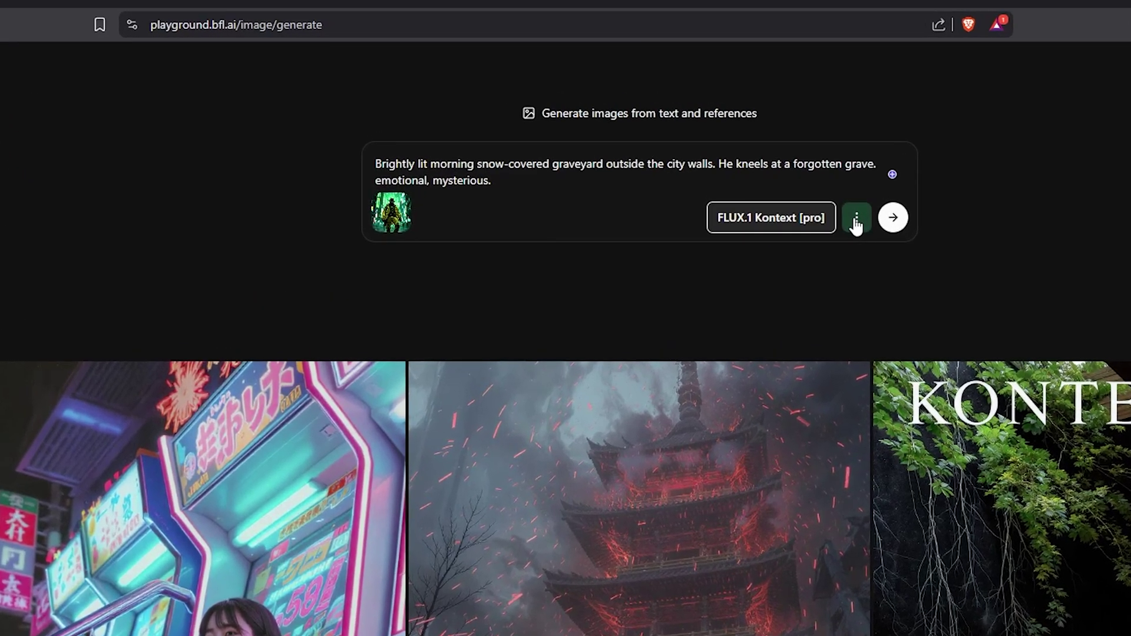
left_click(857, 220)
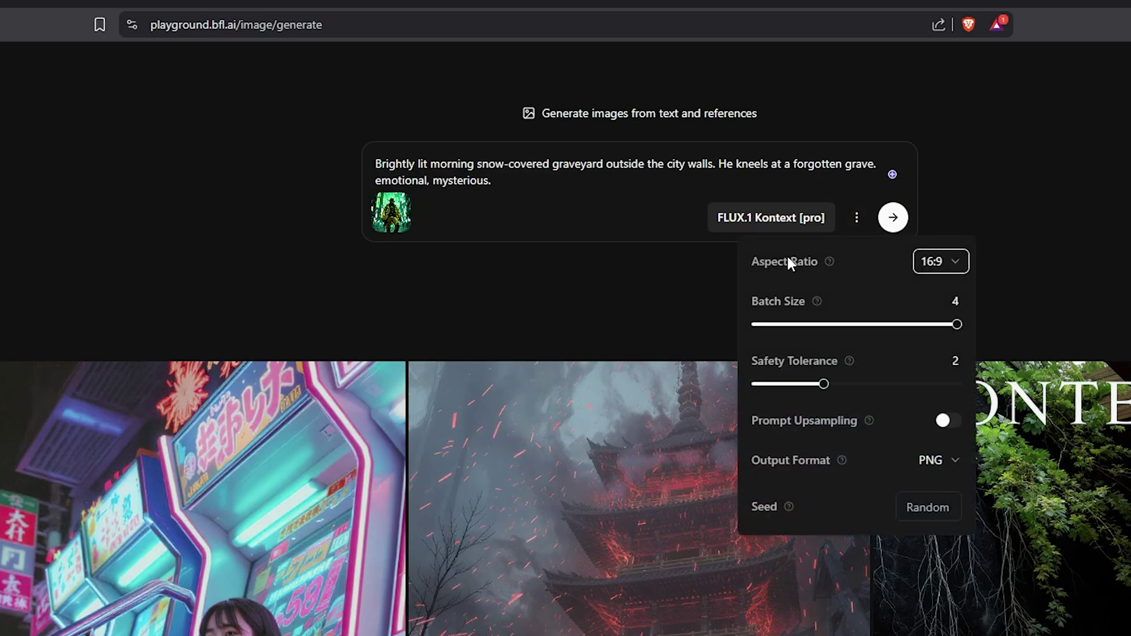
left_click(954, 262)
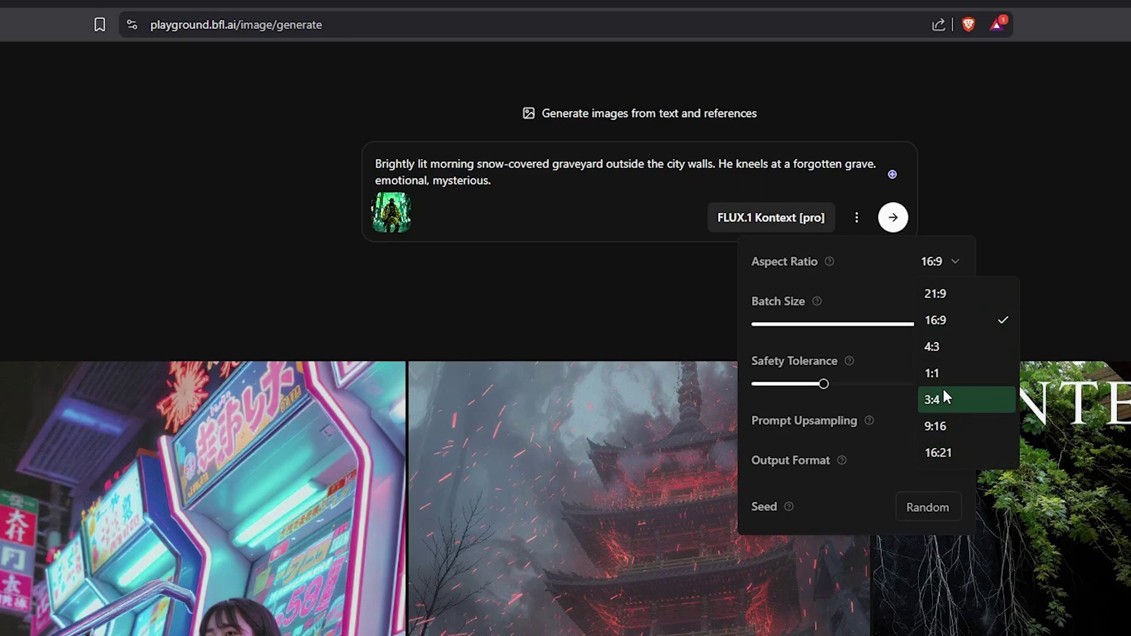
left_click(956, 320)
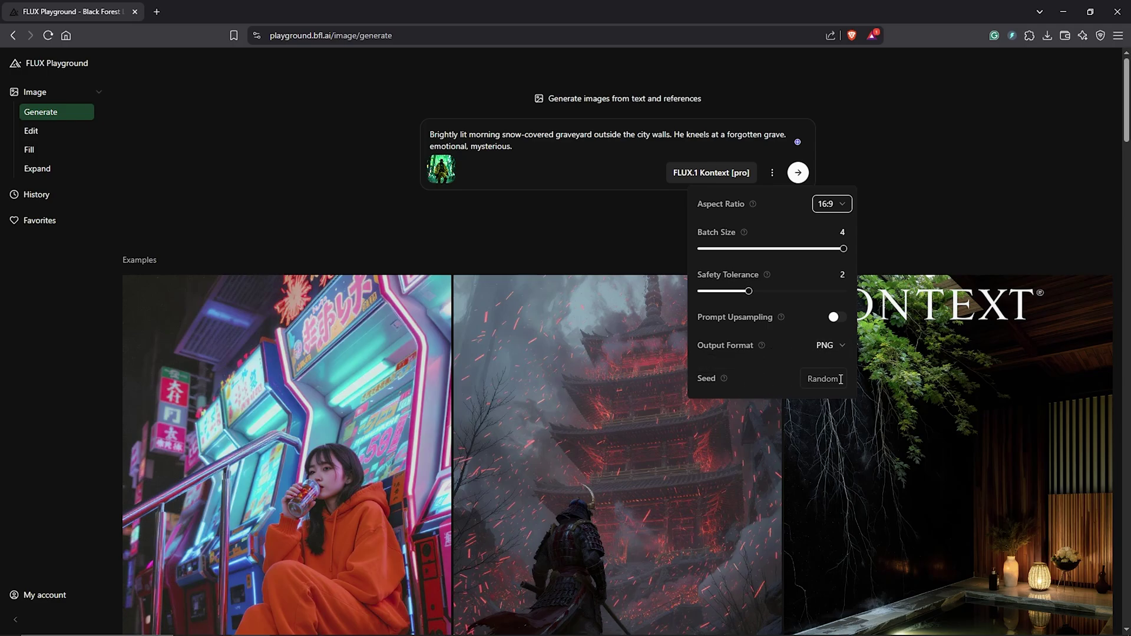
left_click(917, 214)
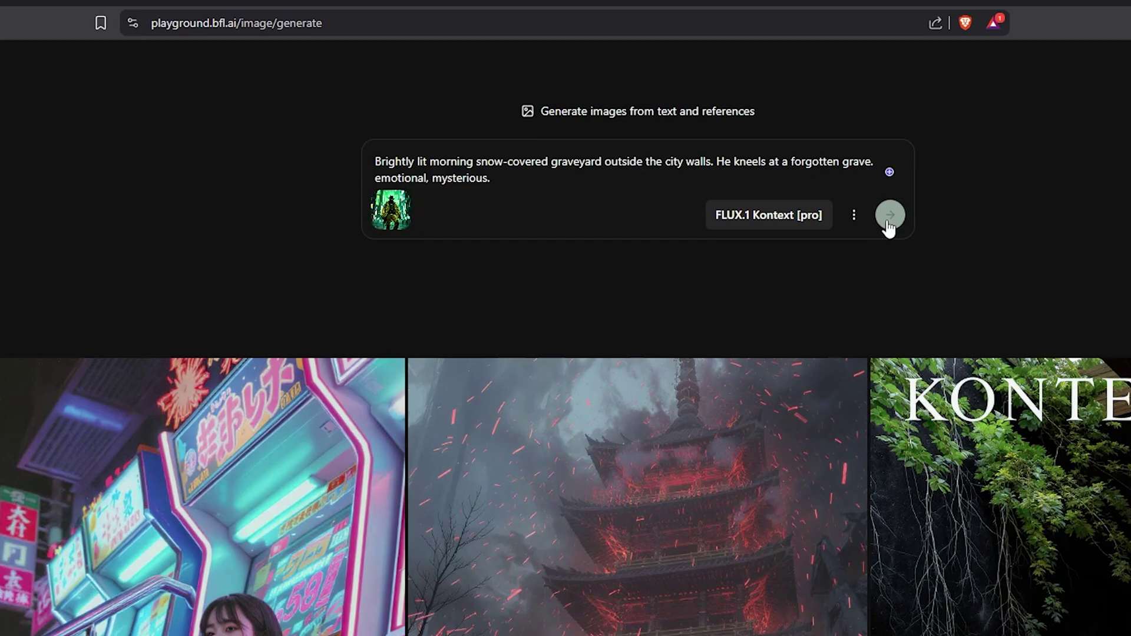
Step: Generate the graveyard images and browse through all four kneeling-cowboy variations
left_click(885, 214)
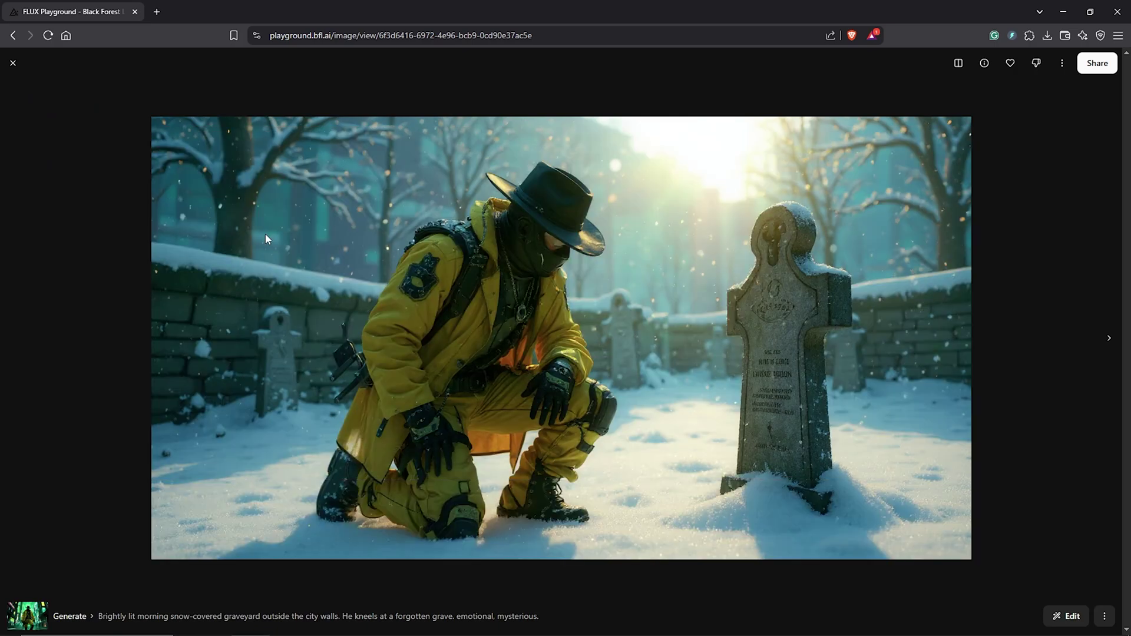
left_click(1111, 348)
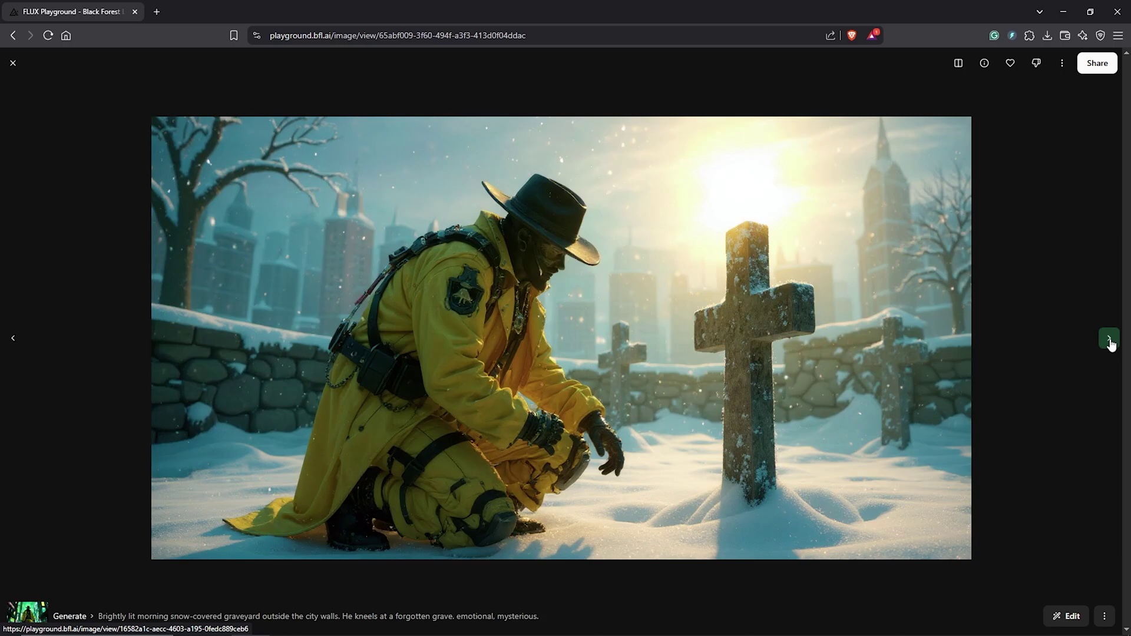
left_click(1110, 343)
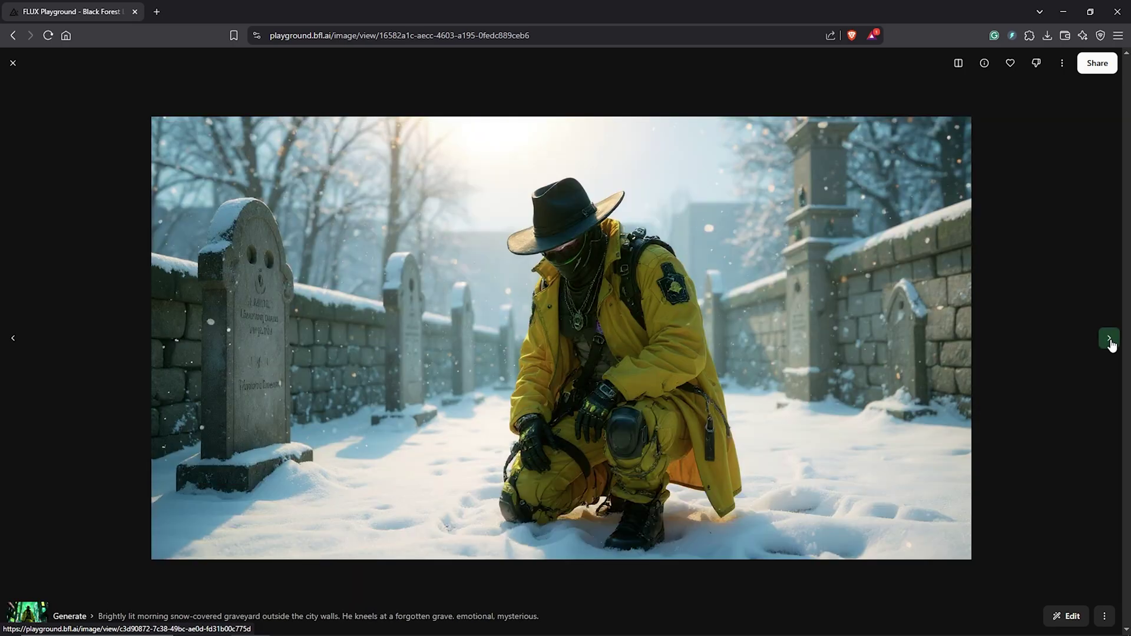
left_click(1110, 342)
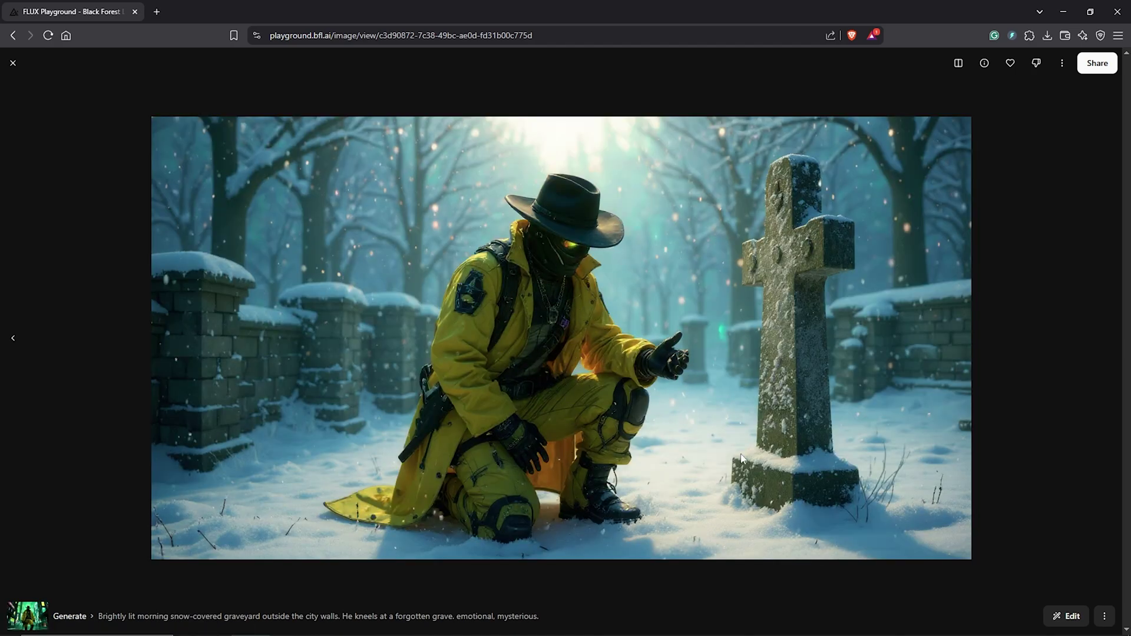
left_click(1062, 65)
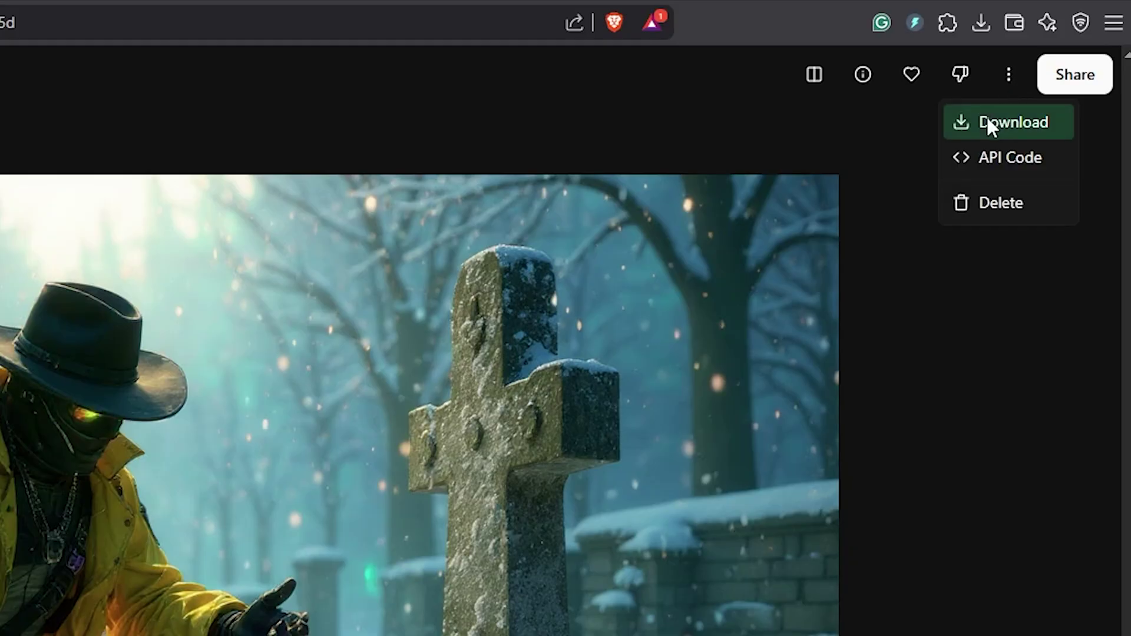
left_click(915, 139)
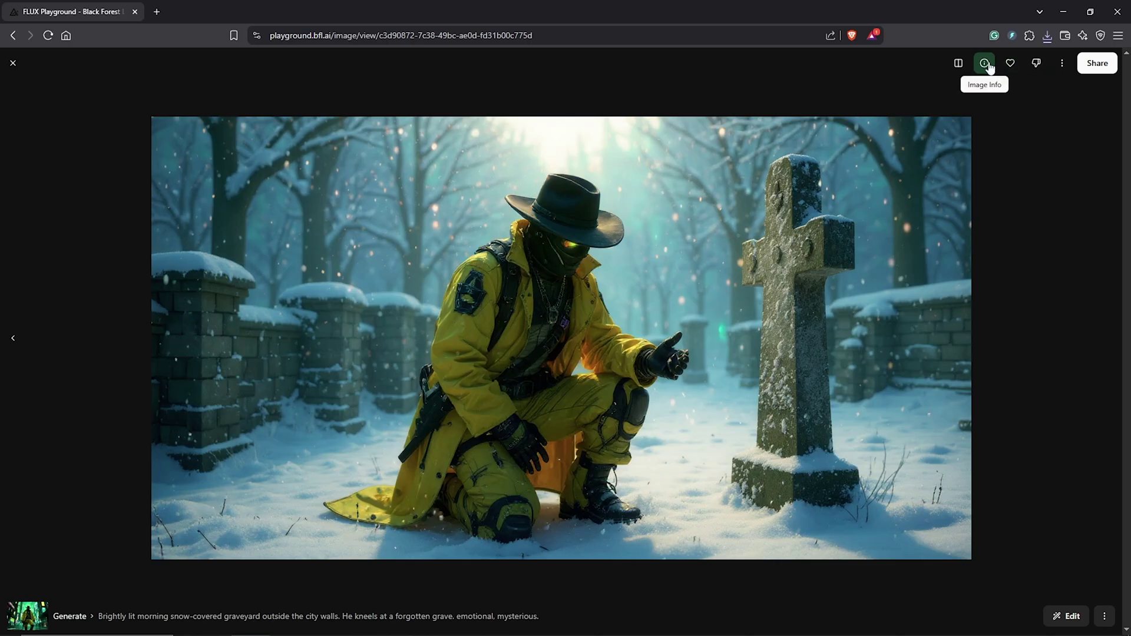
left_click(985, 63)
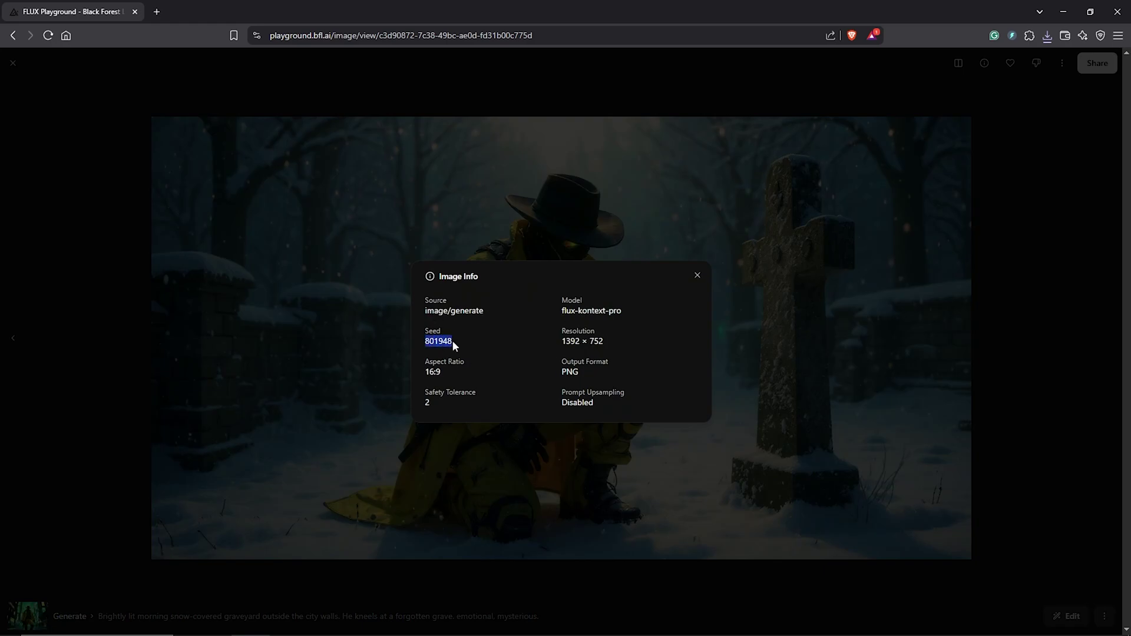
left_click(795, 303)
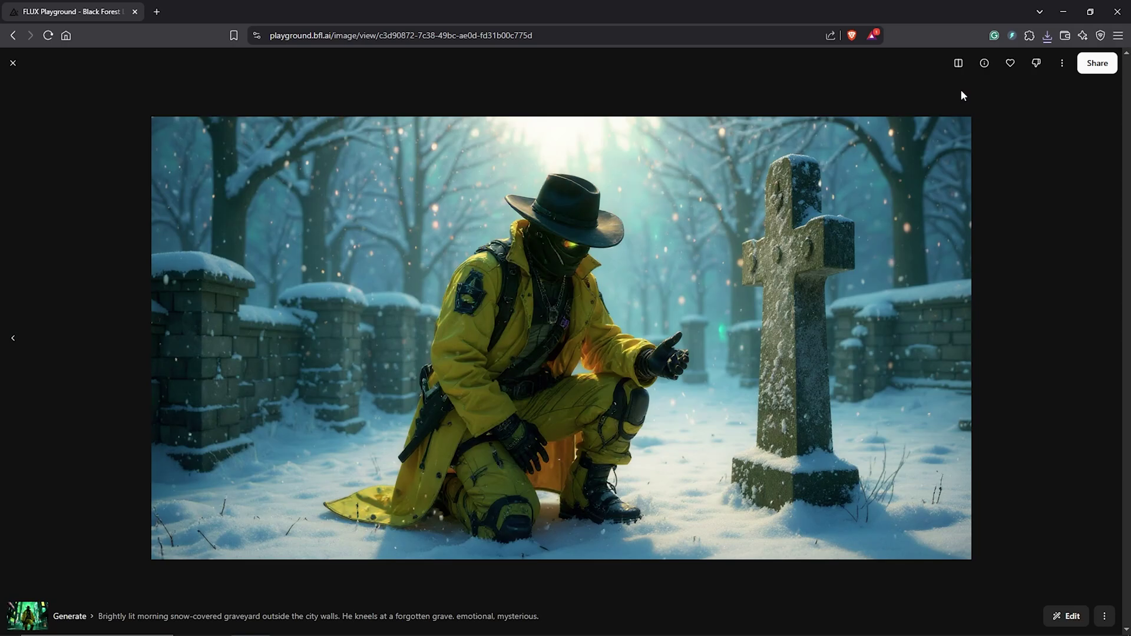
left_click(959, 63)
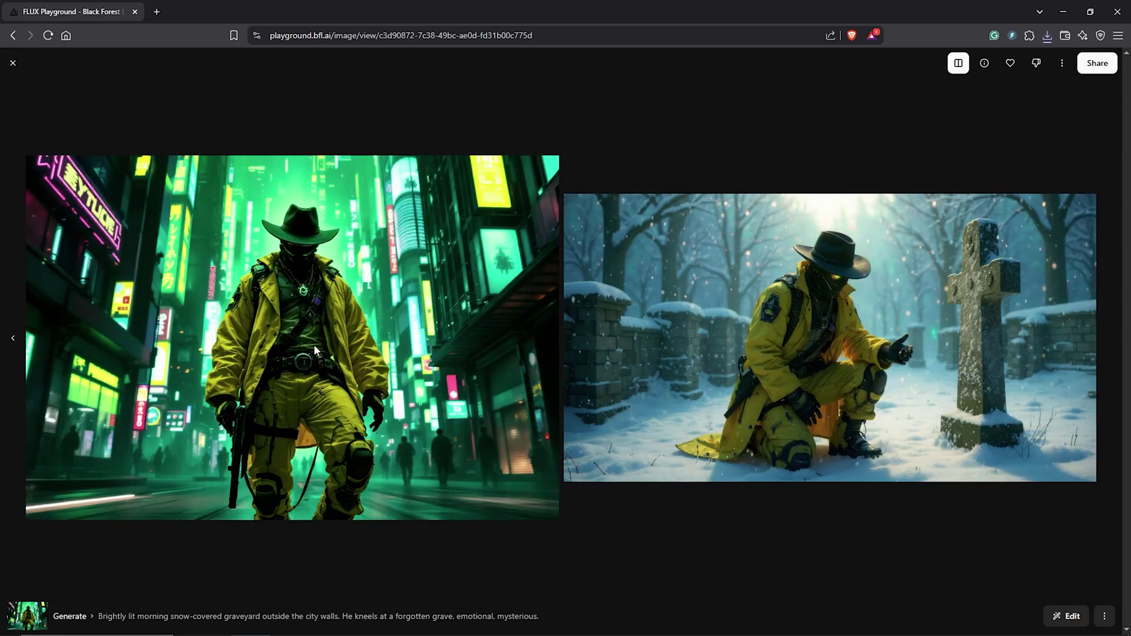
left_click(959, 65)
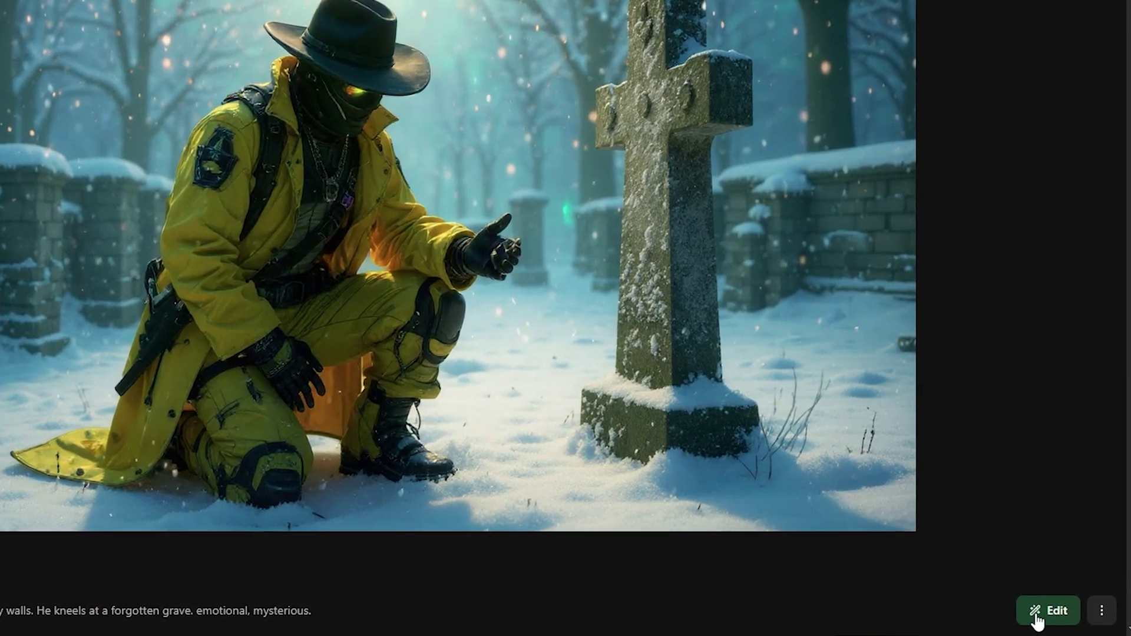
Step: Edit the graveyard image with a close-up prompt of him receiving a drone's message, spelling corrected
left_click(1048, 616)
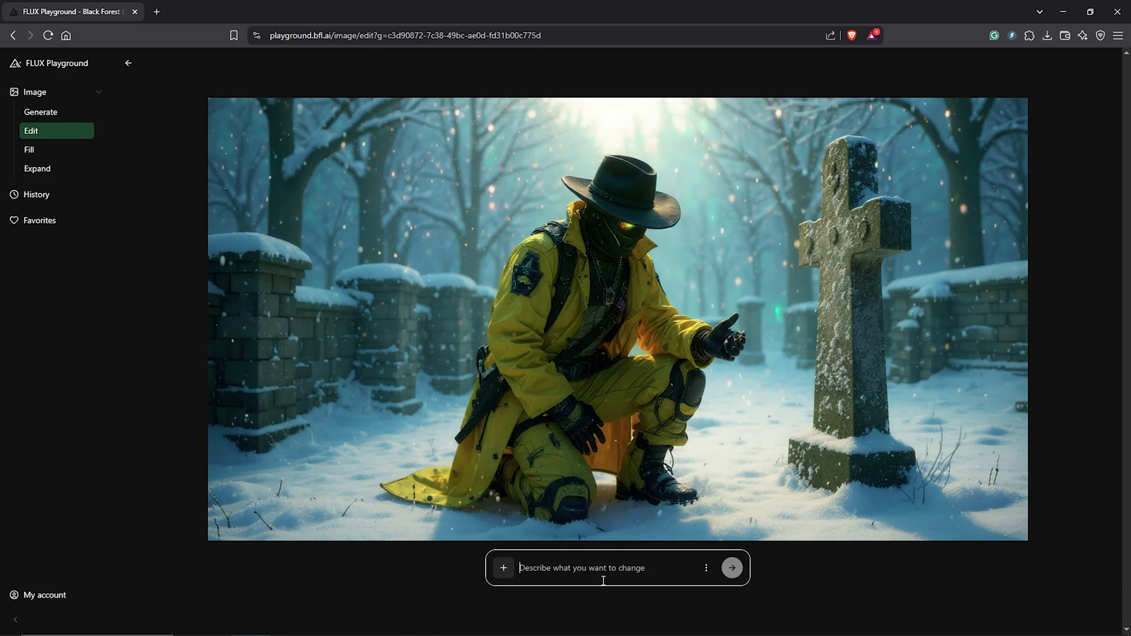
type("lit morning snow-covered graveyard, close up of the character")
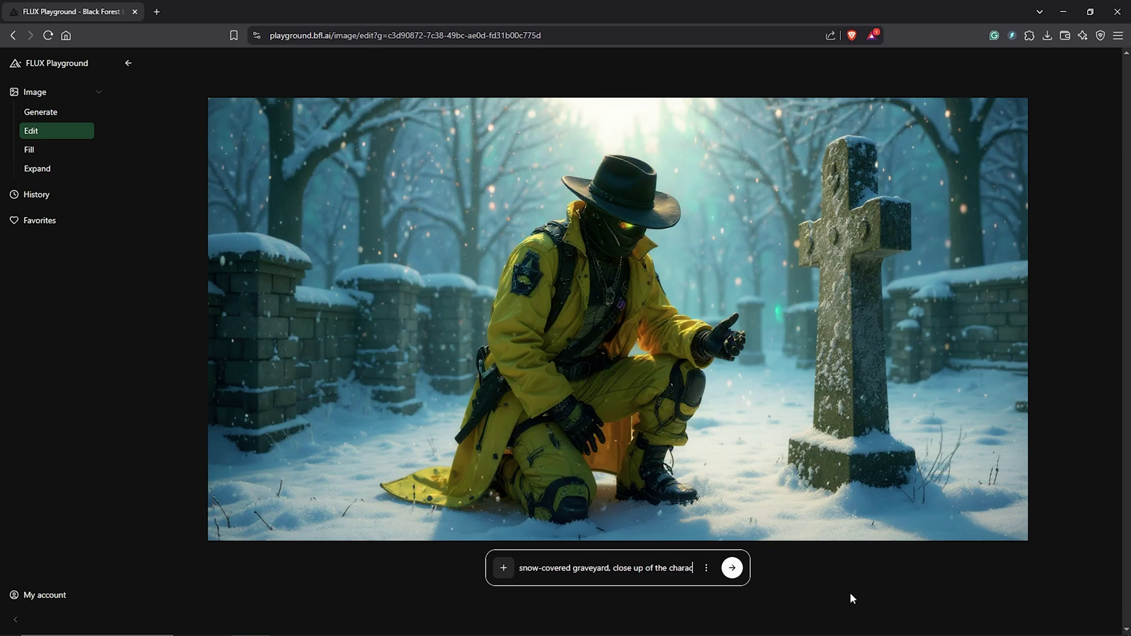
type(" recivin")
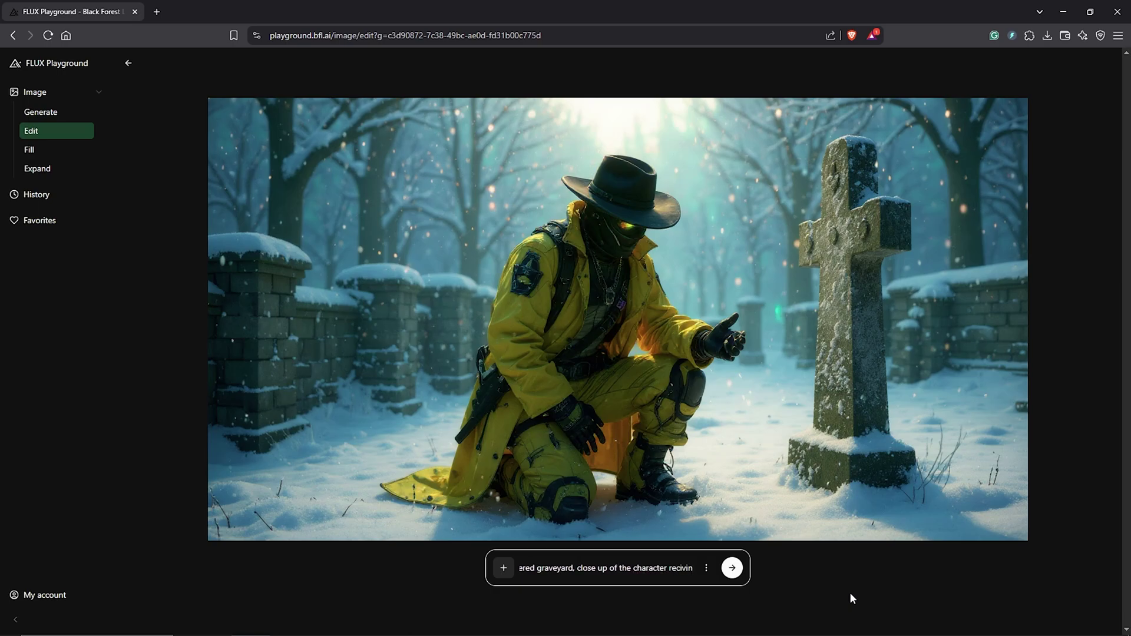
type("g a message from fly")
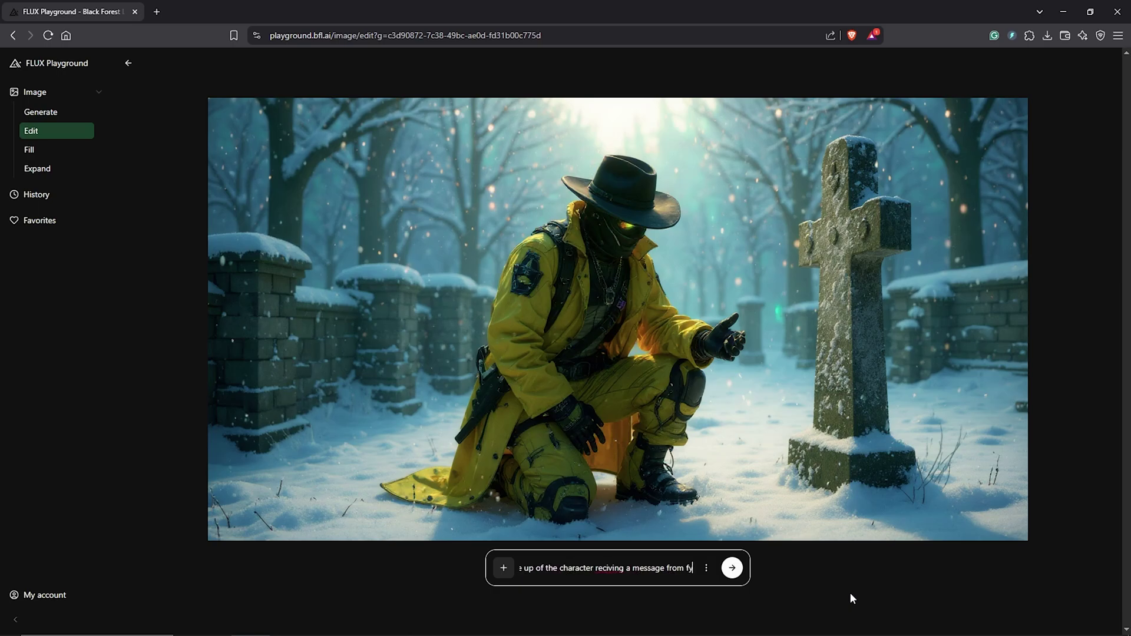
type("ing drone")
right_click(571, 569)
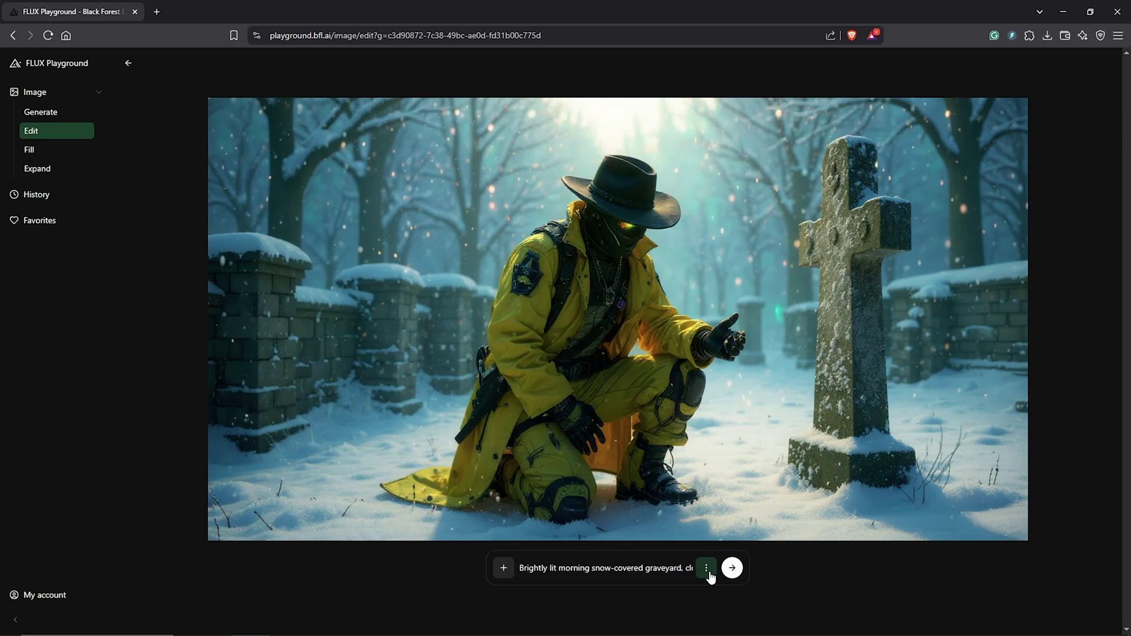
left_click(745, 555)
left_click(733, 569)
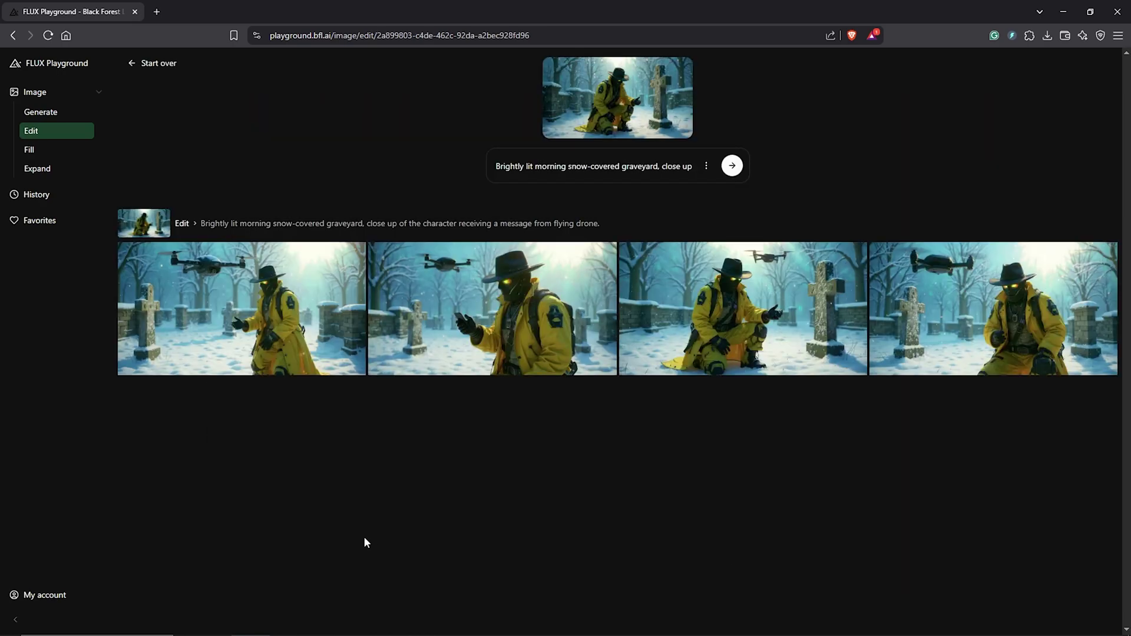
Step: Browse the four drone results full size, then open the second one showing the phone
left_click(252, 292)
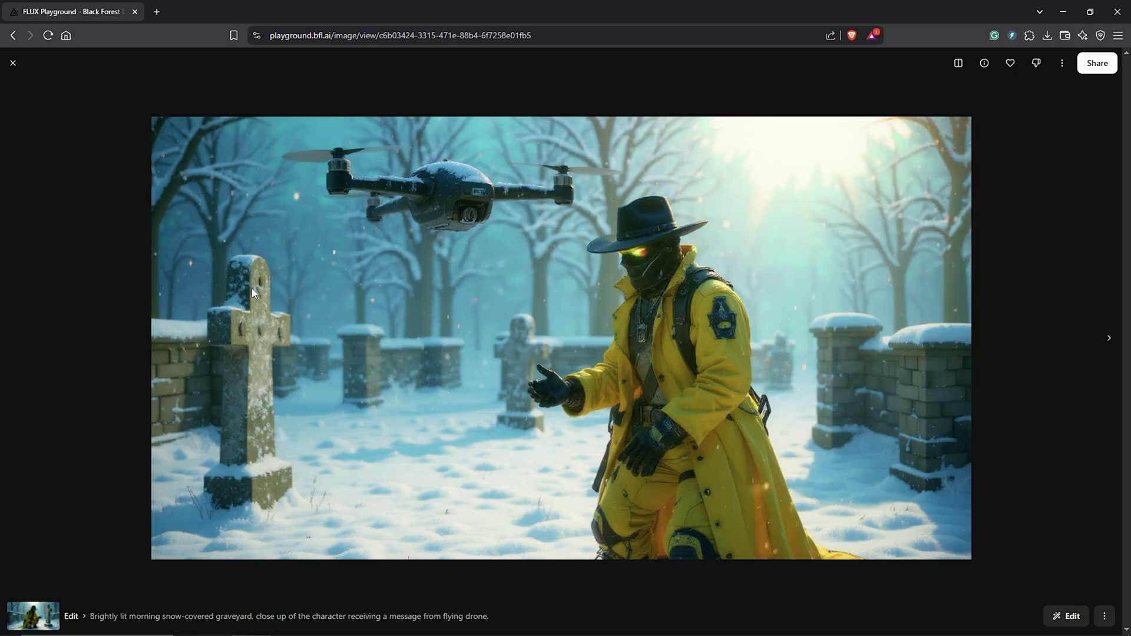
left_click(1108, 339)
left_click(1109, 340)
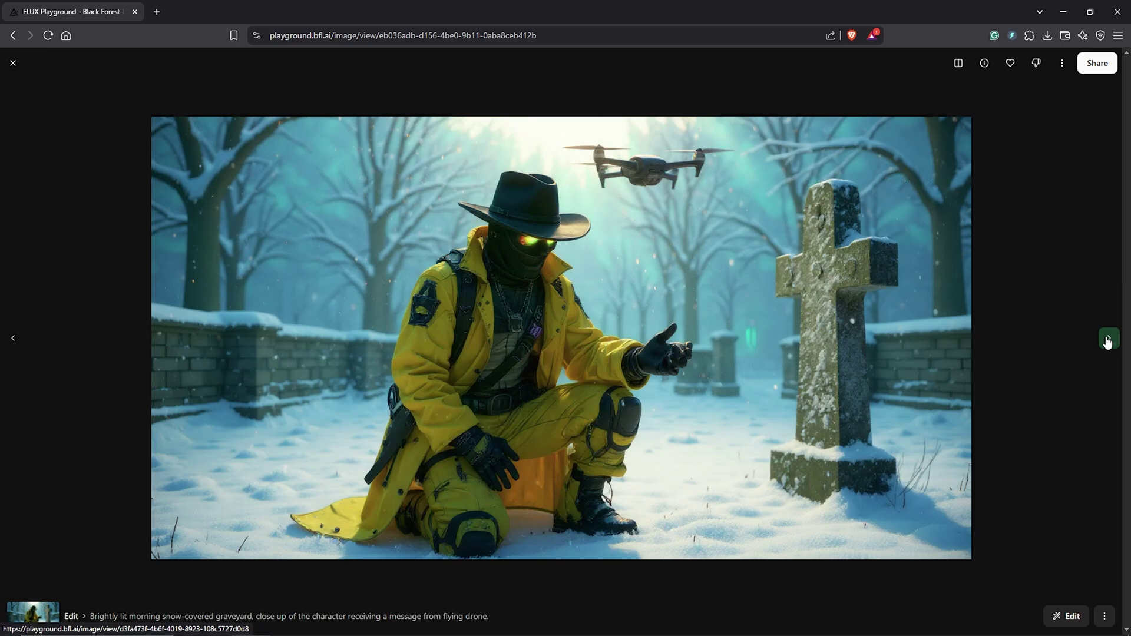
left_click(1109, 338)
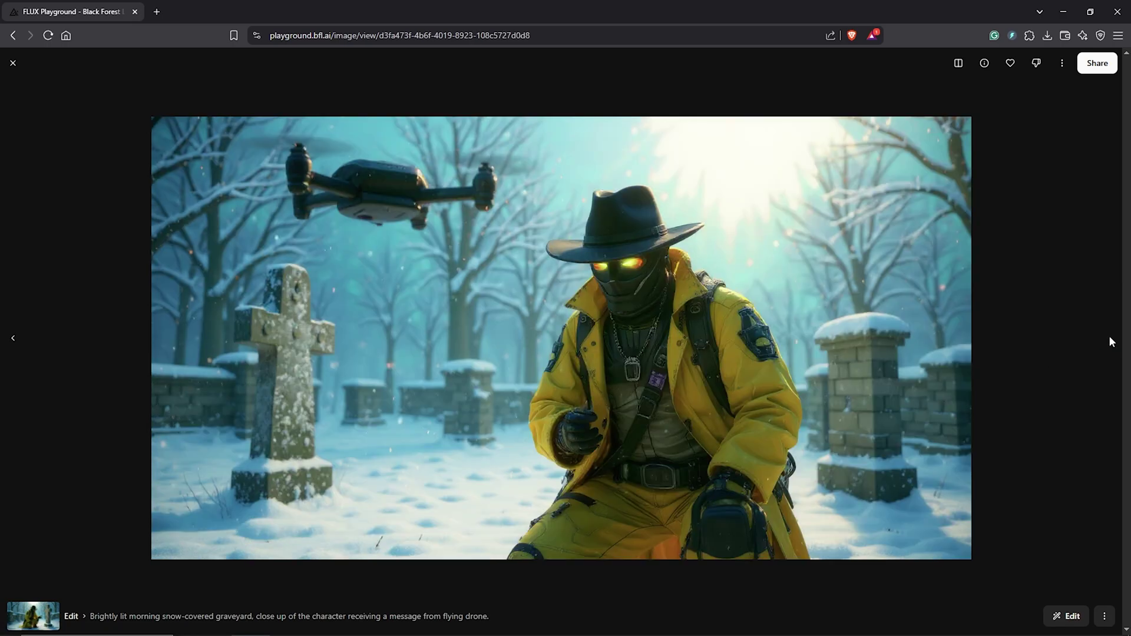
left_click(12, 63)
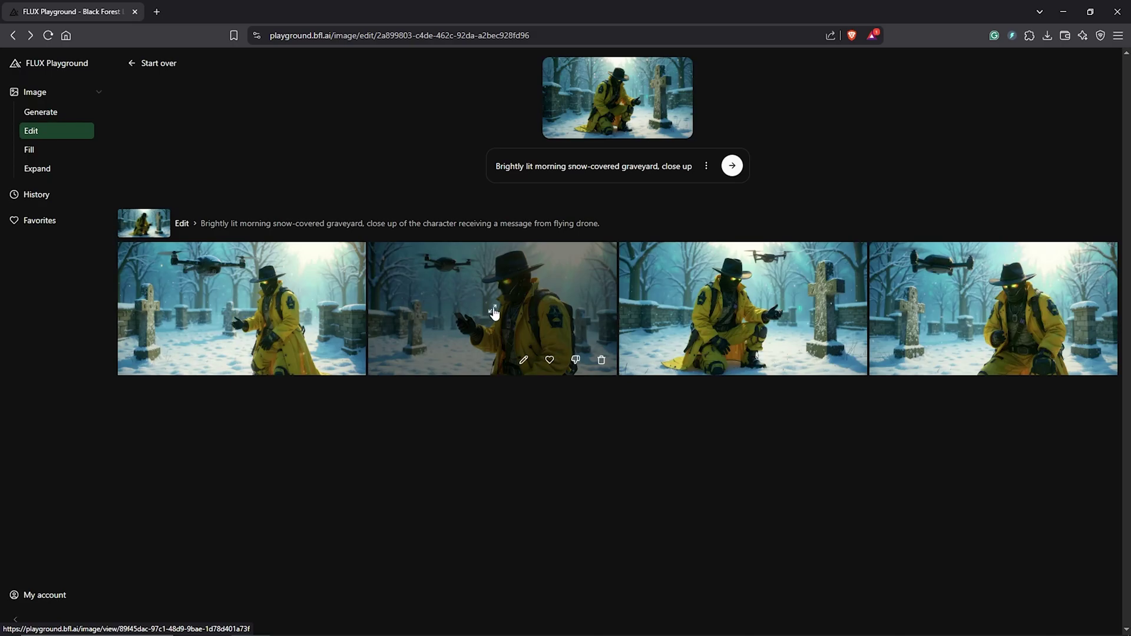
left_click(493, 312)
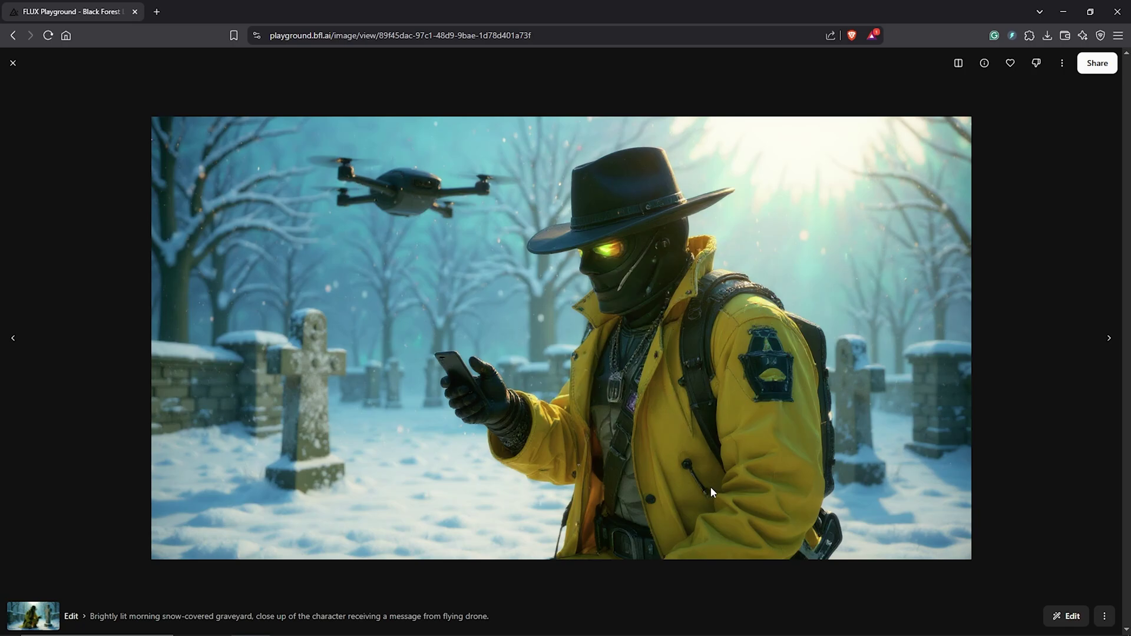
Step: Open the kneeling cowboy drone result full size and send it to the Fill page
left_click(12, 64)
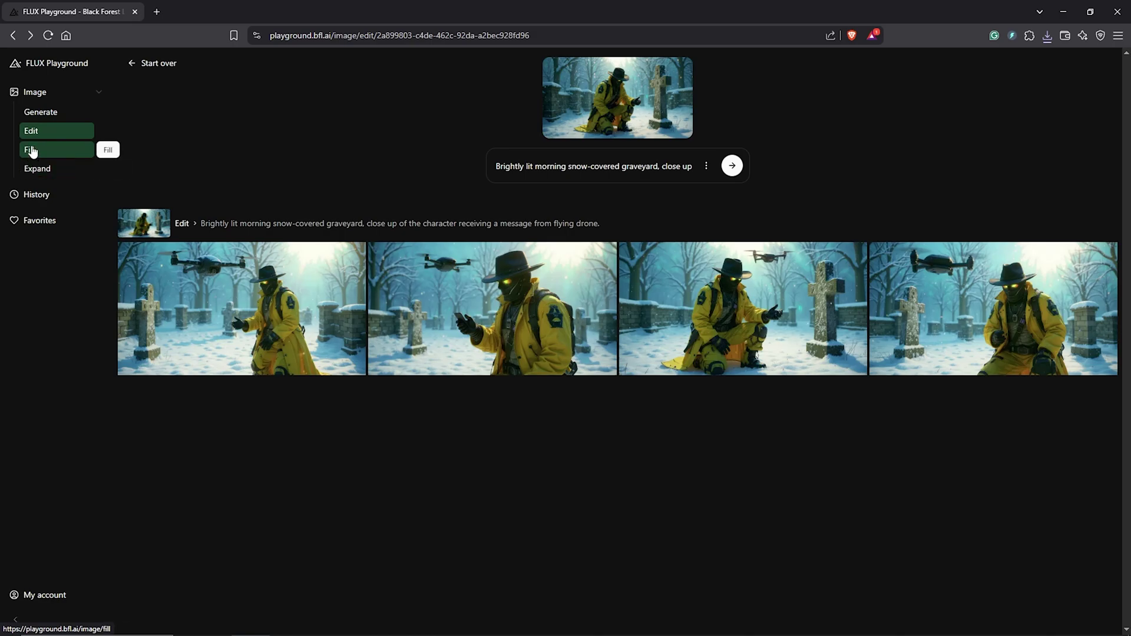
left_click(743, 309)
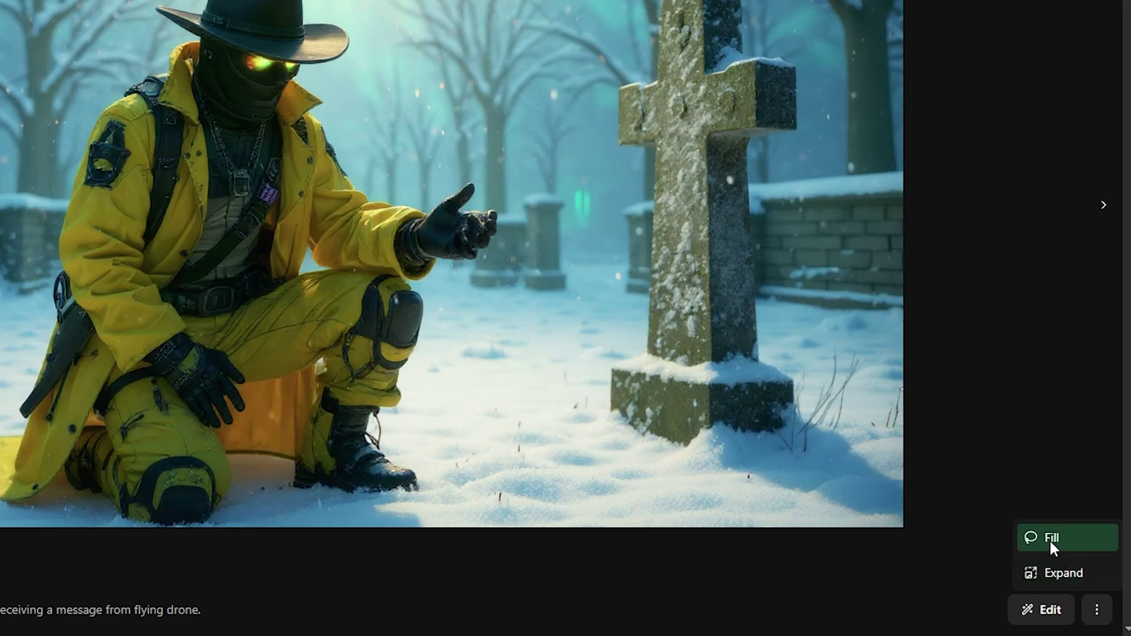
left_click(1045, 539)
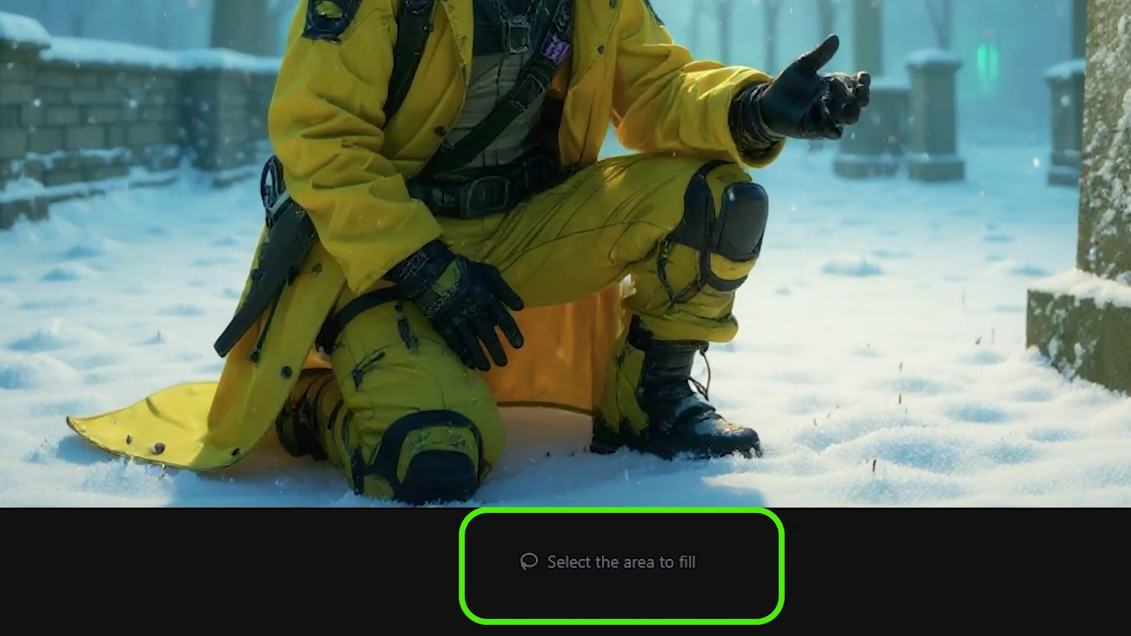
Step: Outline the drone above the cowboy and generate a fill with the prompt 'remove'
left_click_drag(648, 181, 793, 169)
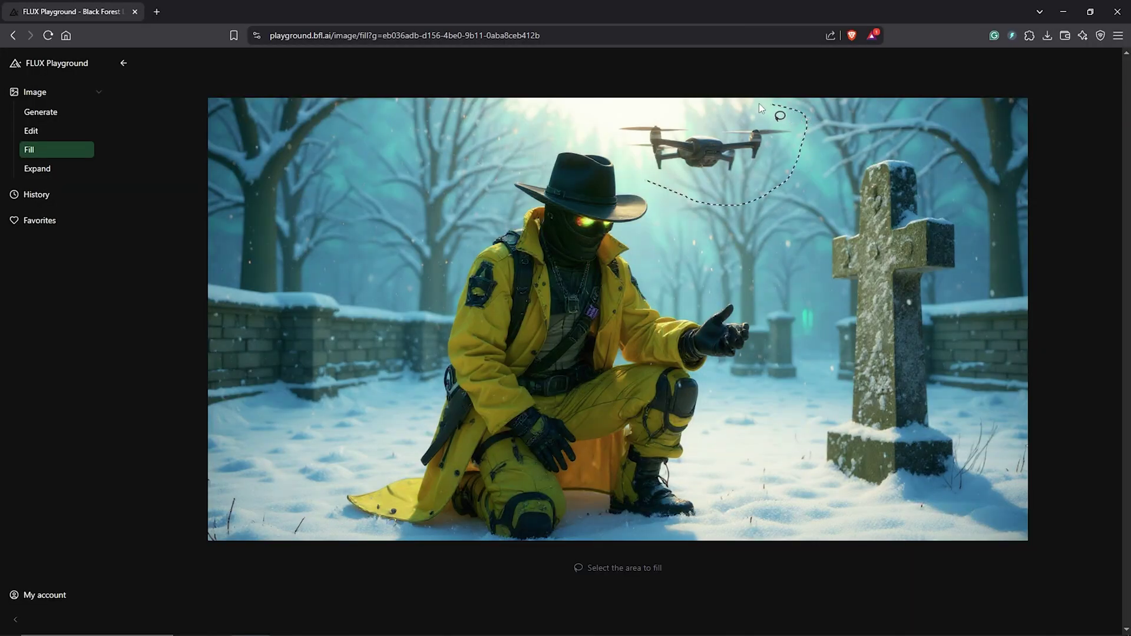
mouse_move(634, 105)
left_mouse_down()
mouse_move(610, 140)
mouse_move(648, 183)
left_mouse_up()
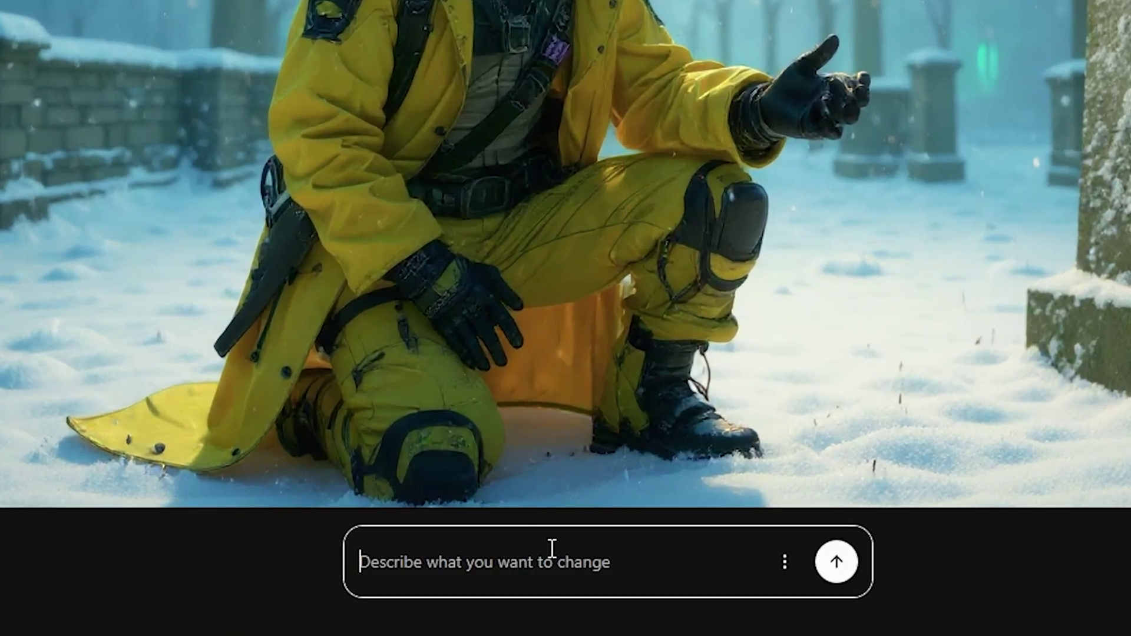
type("remove")
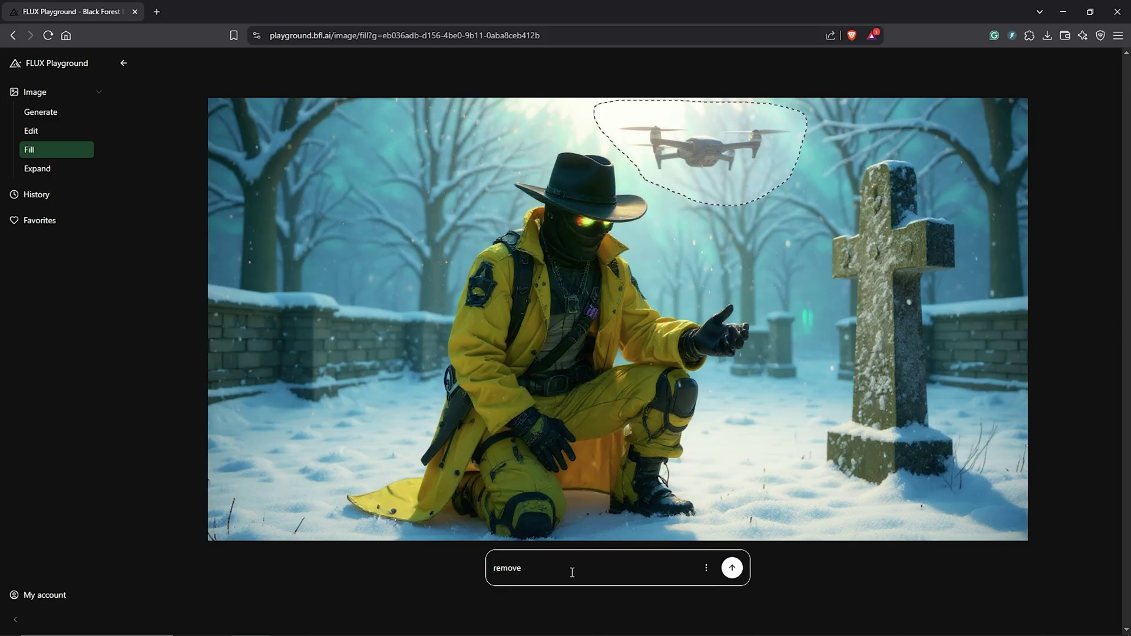
left_click(732, 568)
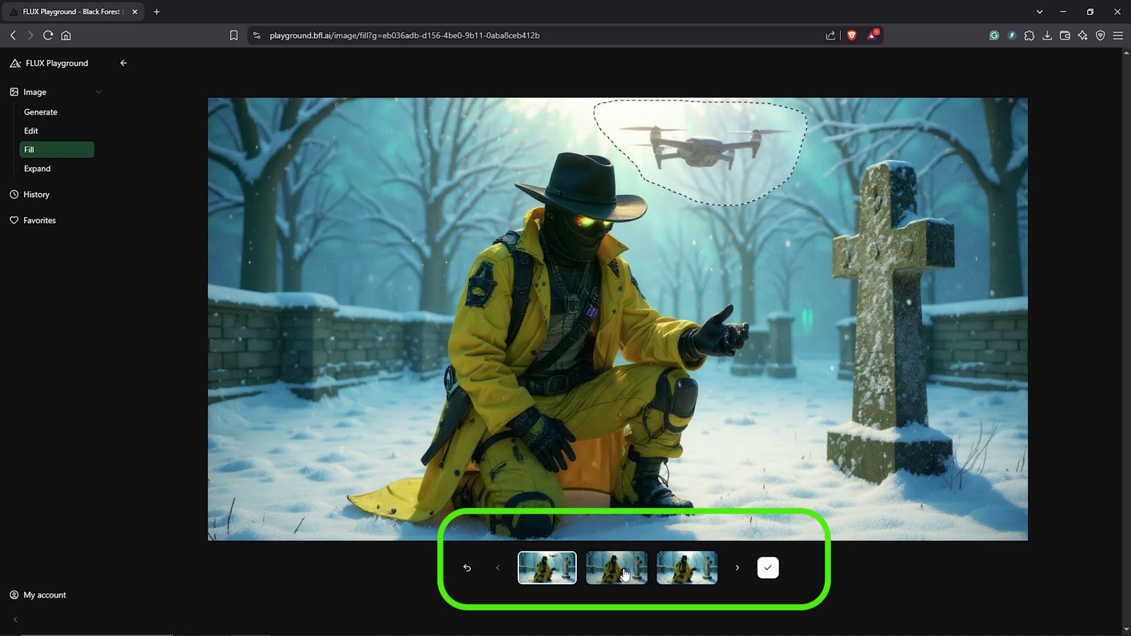
Step: Compare the drone-free variations, check account credits, and accept the second result
left_click(624, 574)
left_click(687, 568)
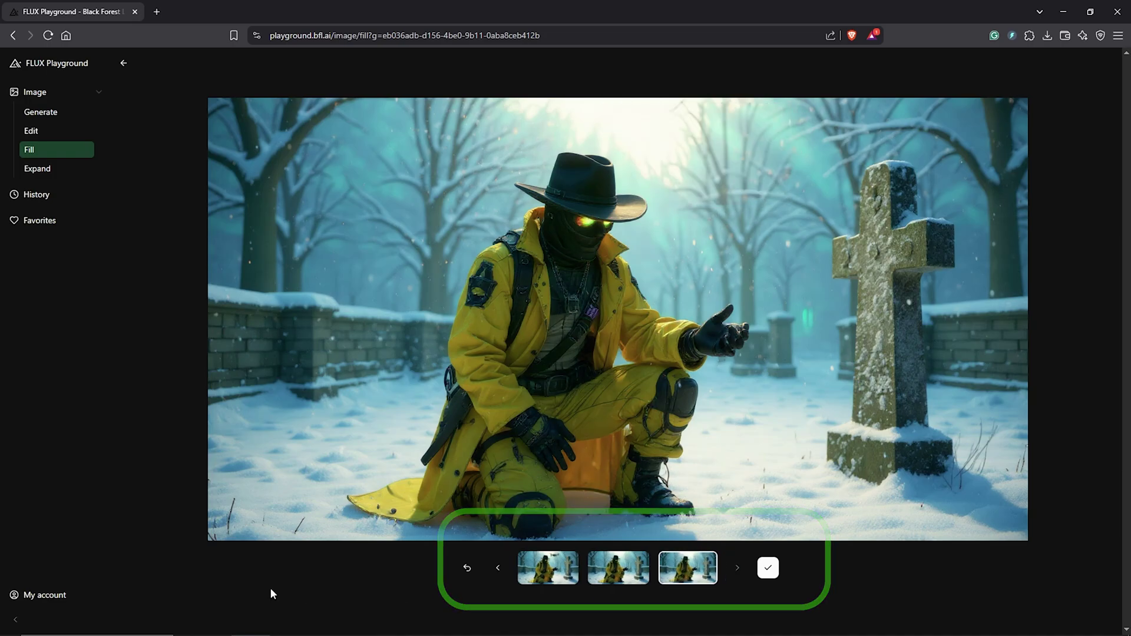
left_click(47, 595)
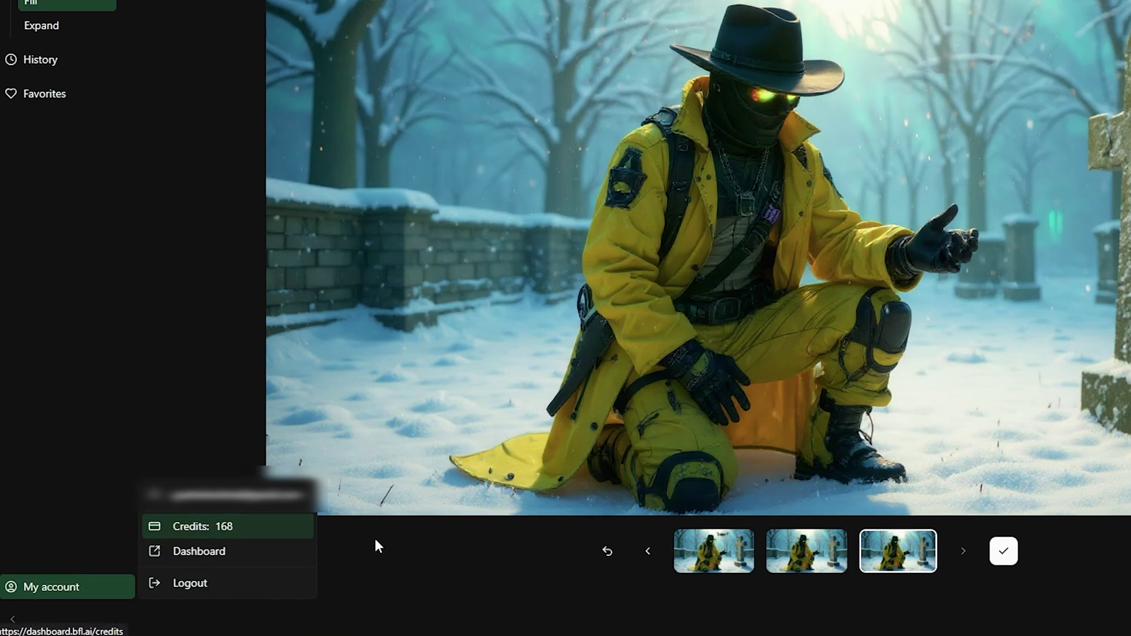
left_click(459, 563)
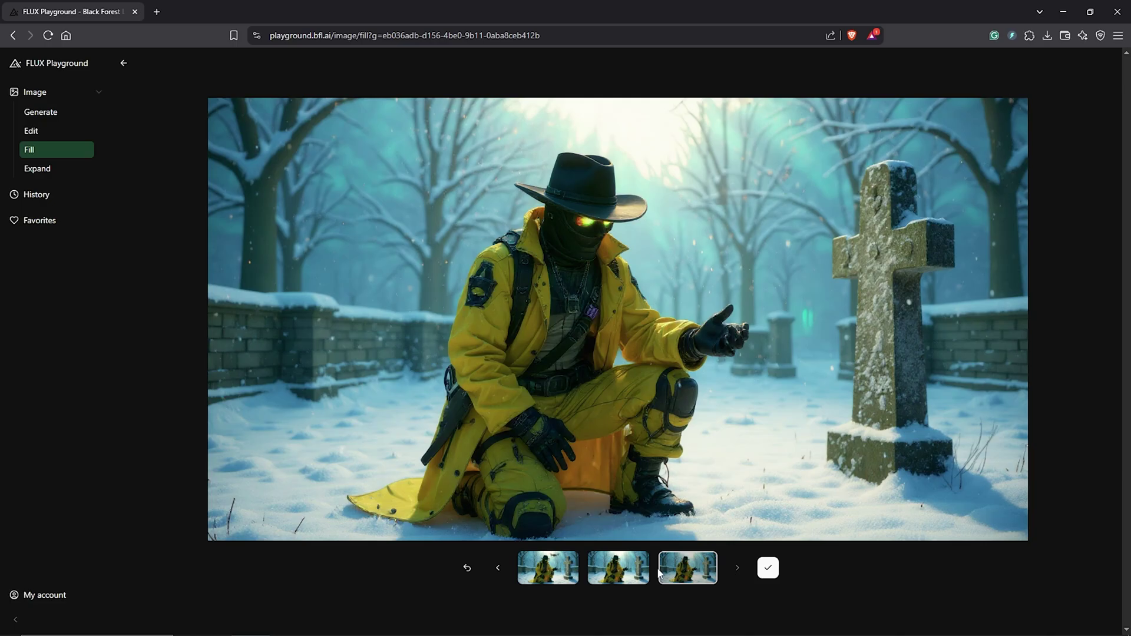
left_click(624, 576)
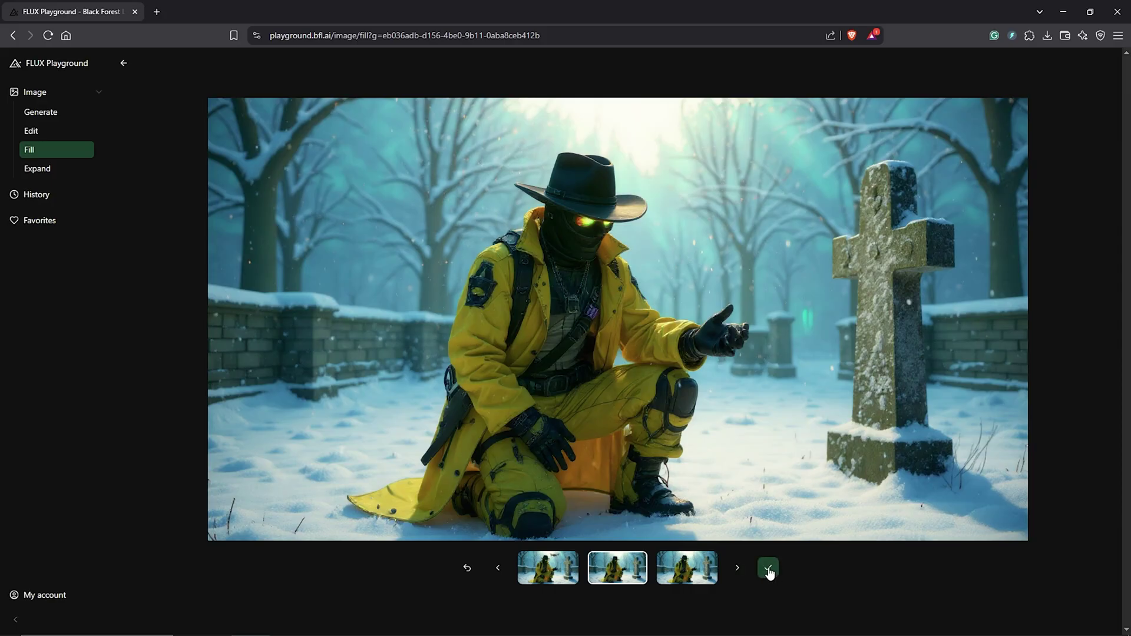
left_click(769, 569)
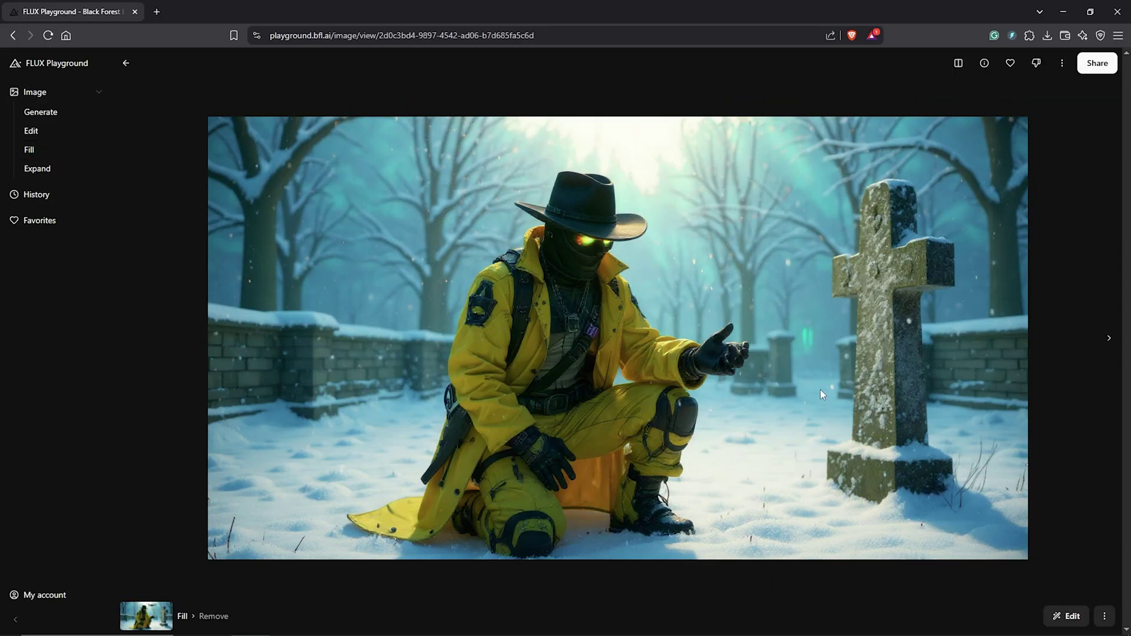
Step: Compare the drone-free graveyard image with the original, then show only the edited result again
left_click(958, 63)
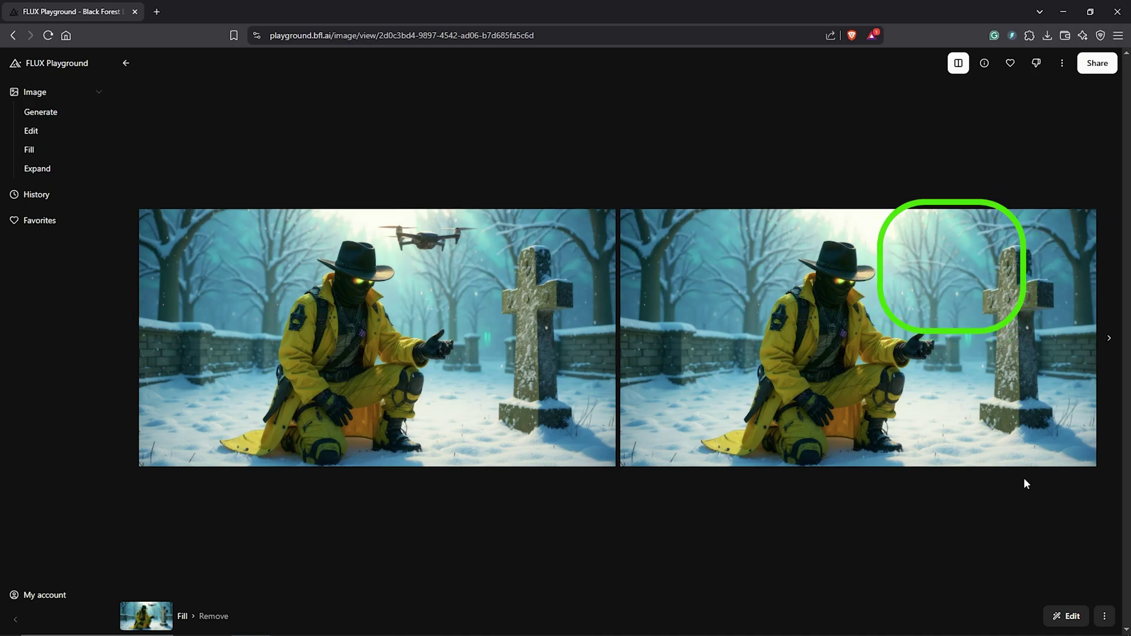
left_click(957, 68)
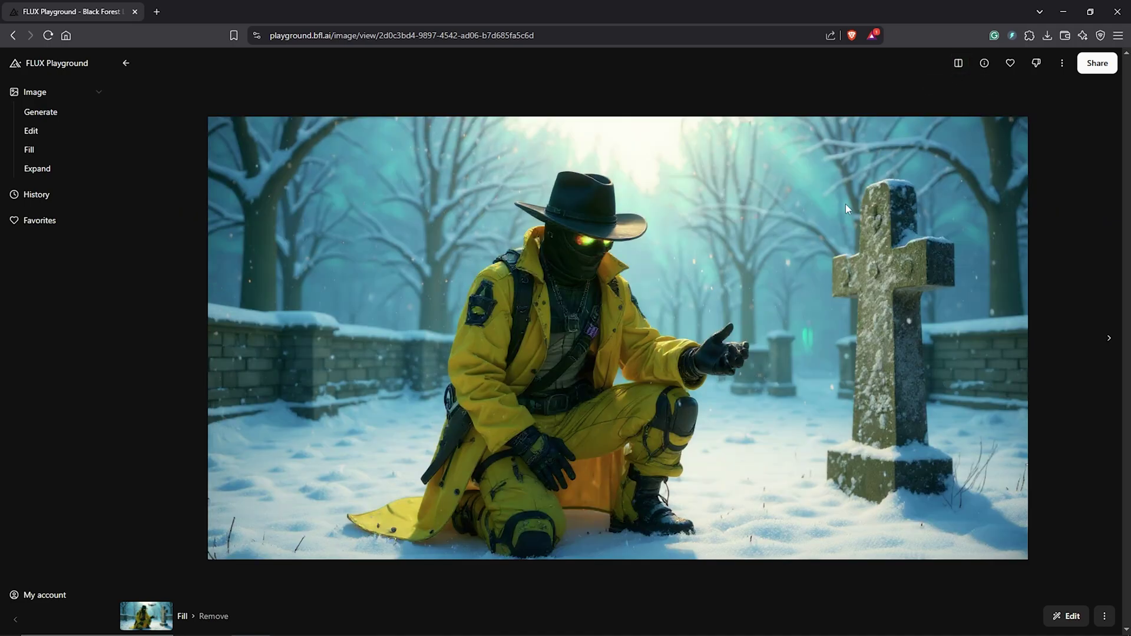
Step: Load the cartoon soldier image into Fill, outline the helicopter, and generate 'remove' fills
left_click(44, 152)
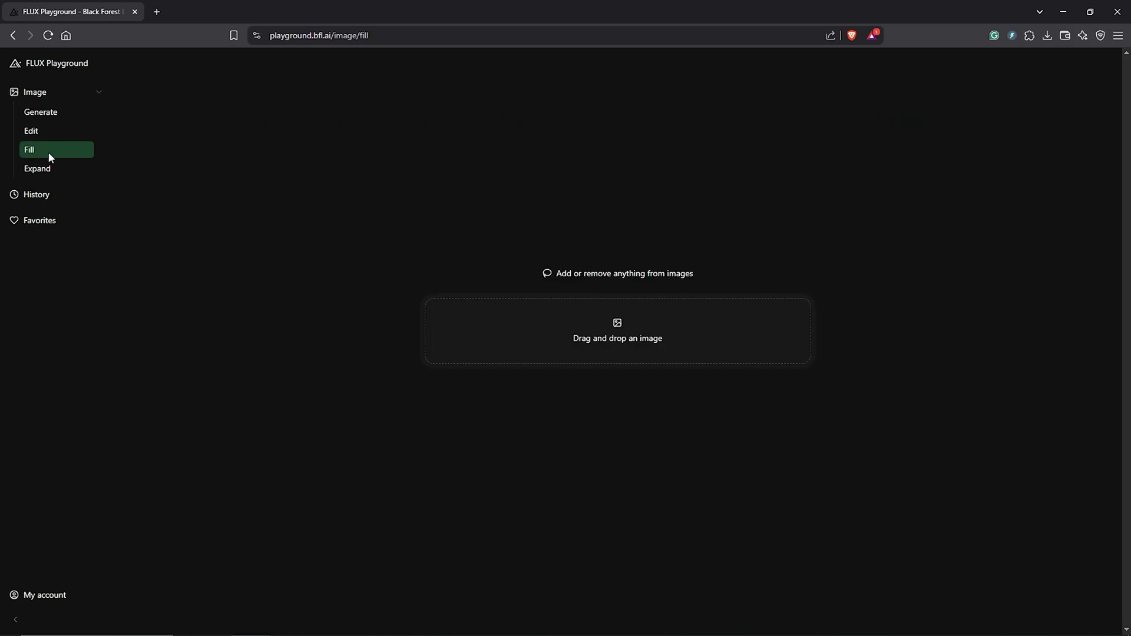
left_click_drag(1129, 333, 621, 340)
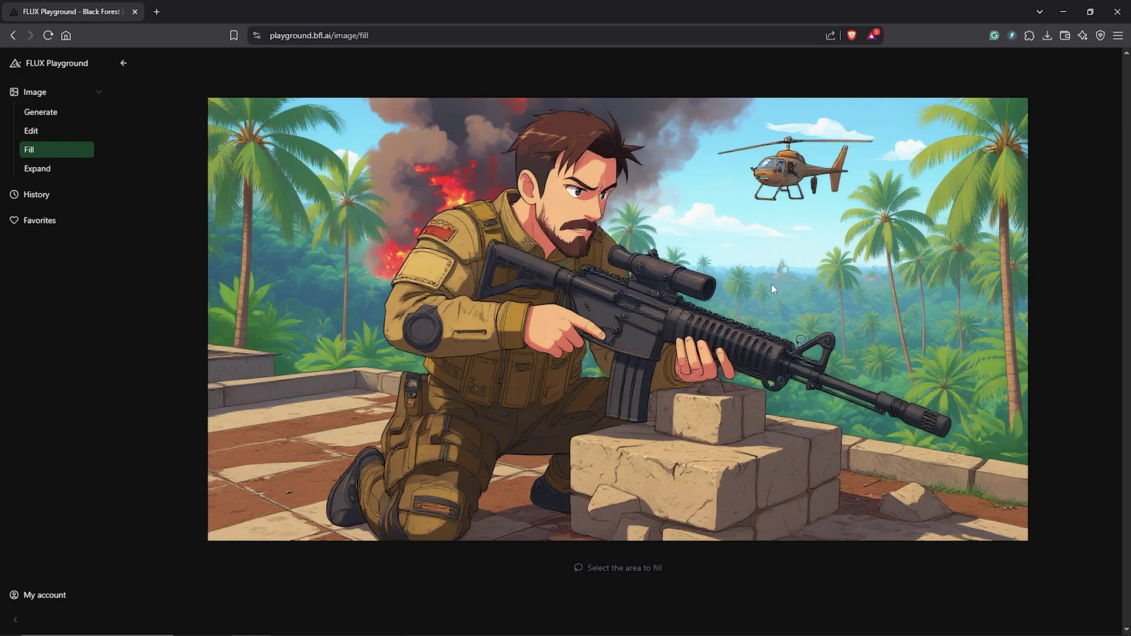
mouse_move(740, 209)
left_mouse_down()
mouse_move(817, 206)
mouse_move(843, 190)
left_mouse_up()
left_click_drag(738, 207, 738, 207)
left_click(597, 483)
type("remov")
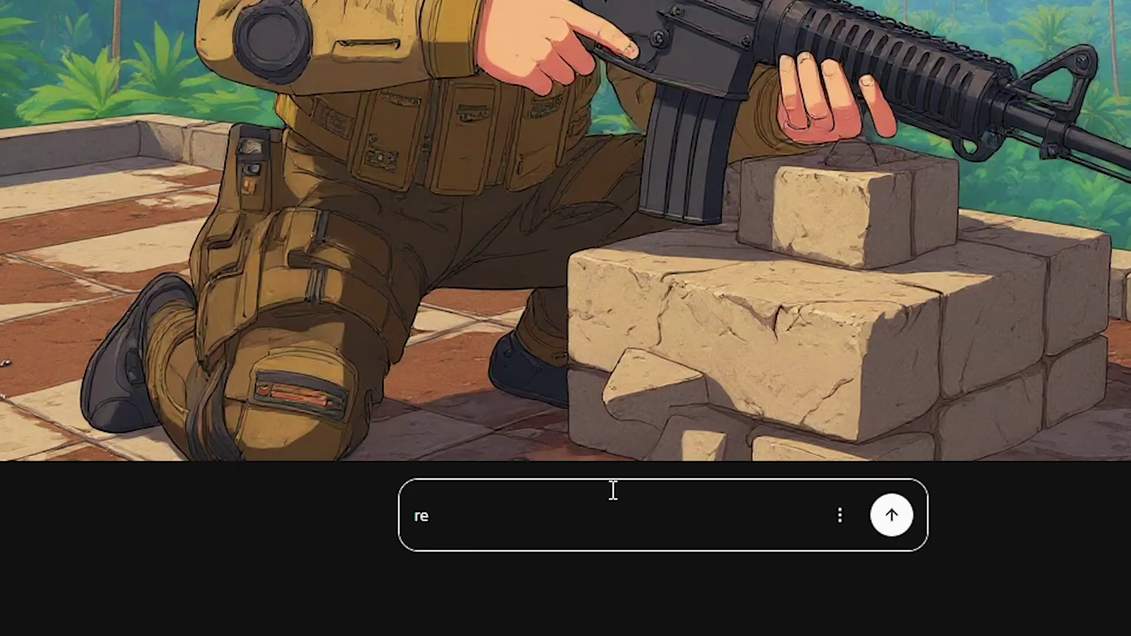
type("e")
left_click(892, 516)
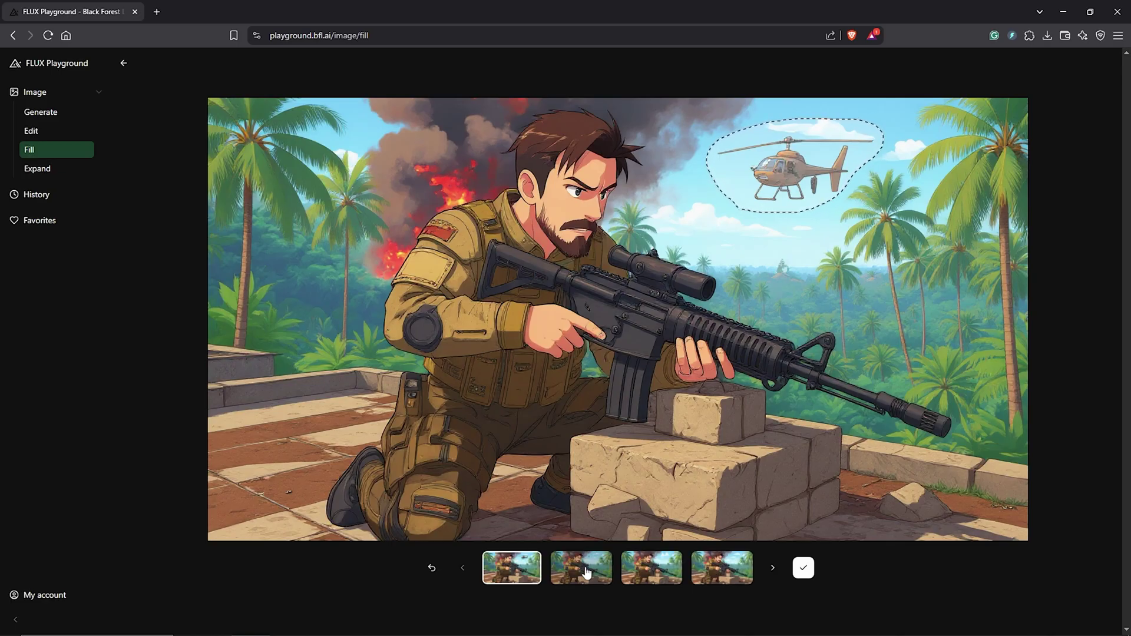
Step: Compare the helicopter-free results and keep the third one with different clouds
left_click(584, 570)
left_click(716, 573)
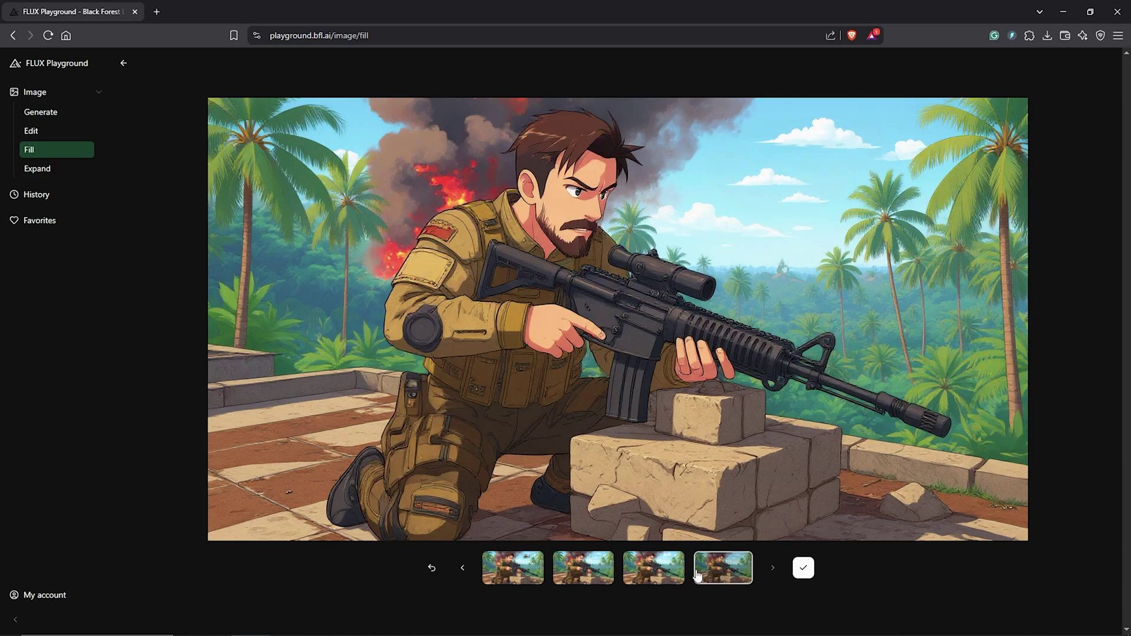
left_click(668, 575)
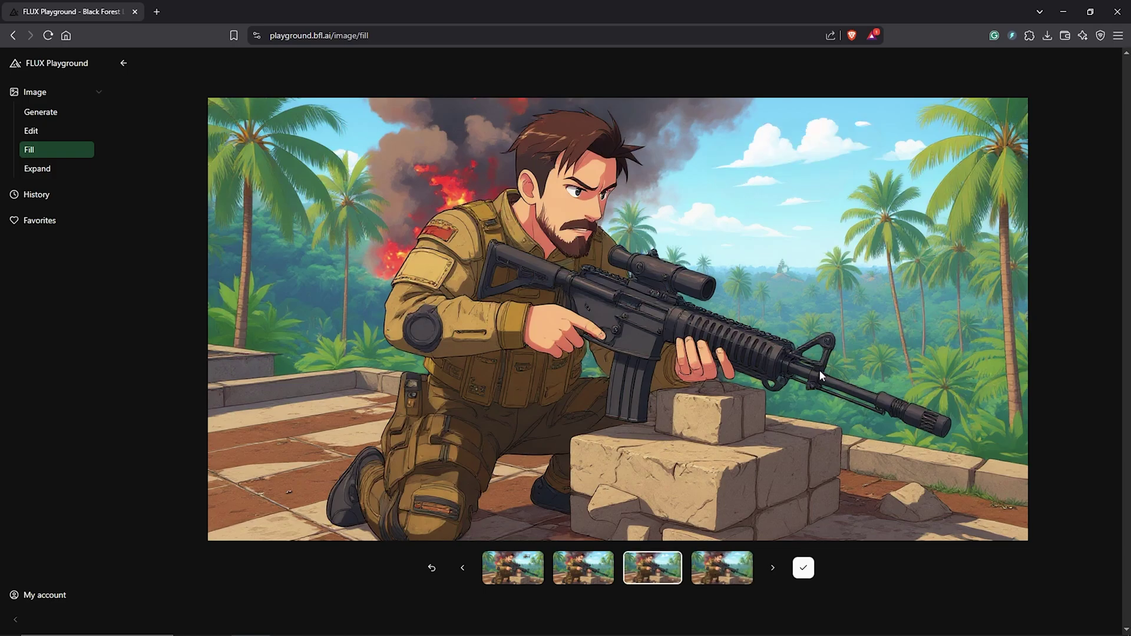
left_click(34, 133)
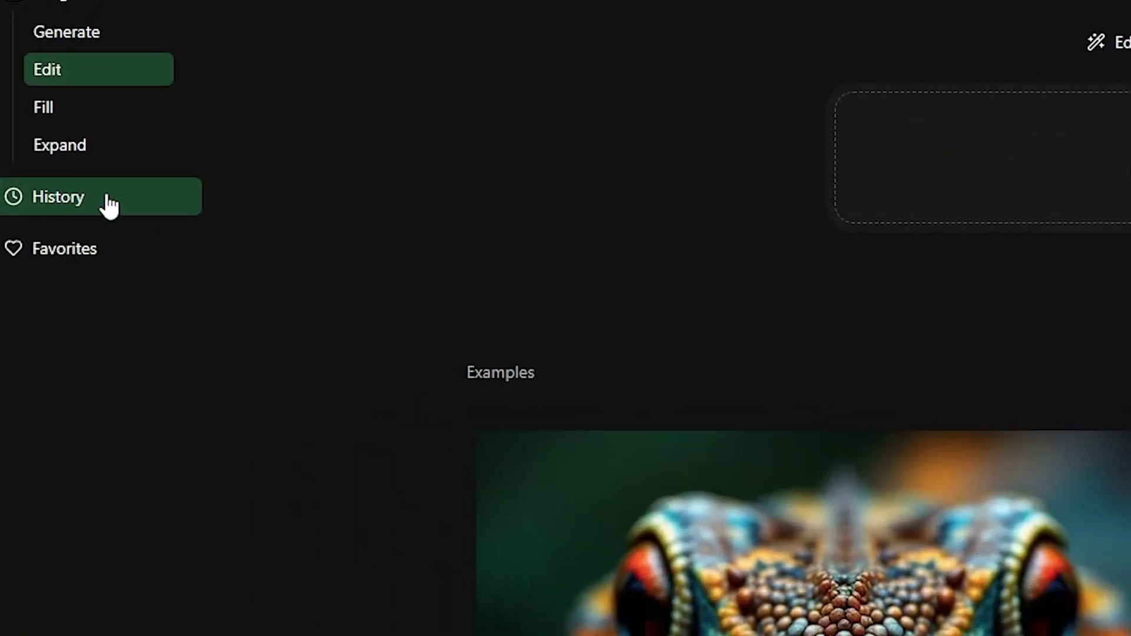
Step: Delete the three cartoon soldier results from History, leaving only the cowboy entries
left_click(88, 200)
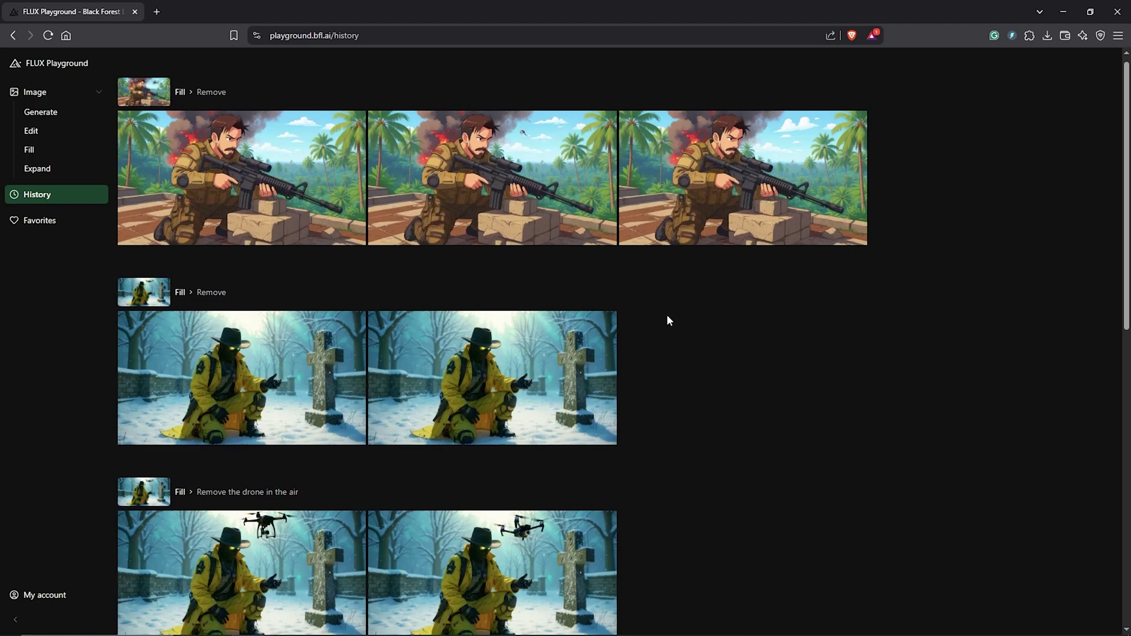
scroll(668, 303, "down", 5)
scroll(671, 297, "down", 4)
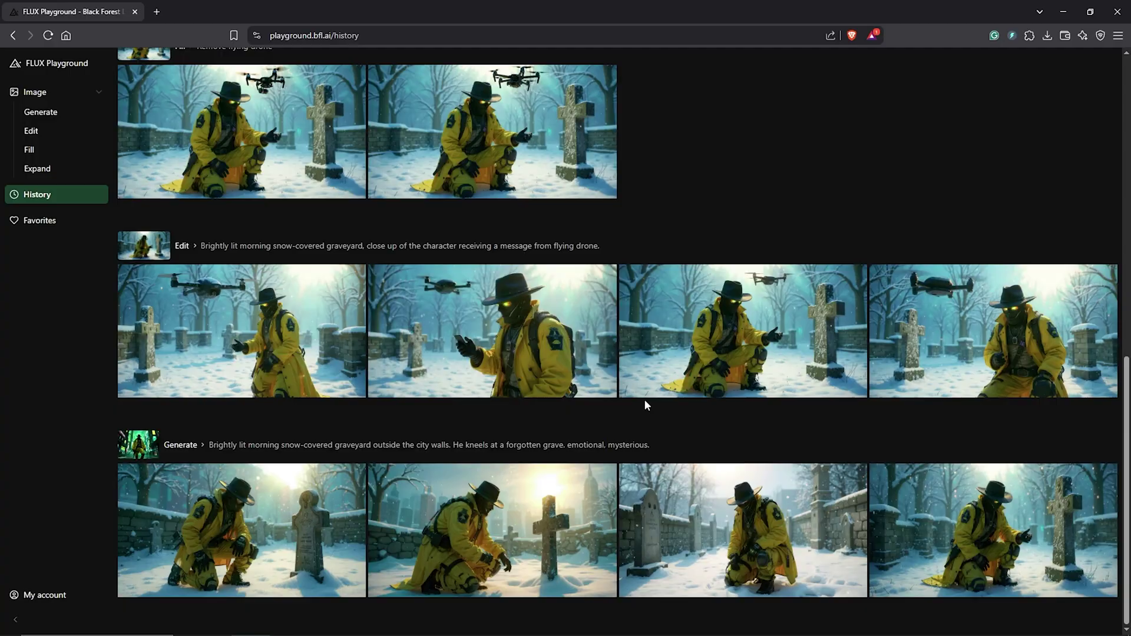
scroll(550, 384, "up", 5)
left_click_drag(1123, 345, 1112, 200)
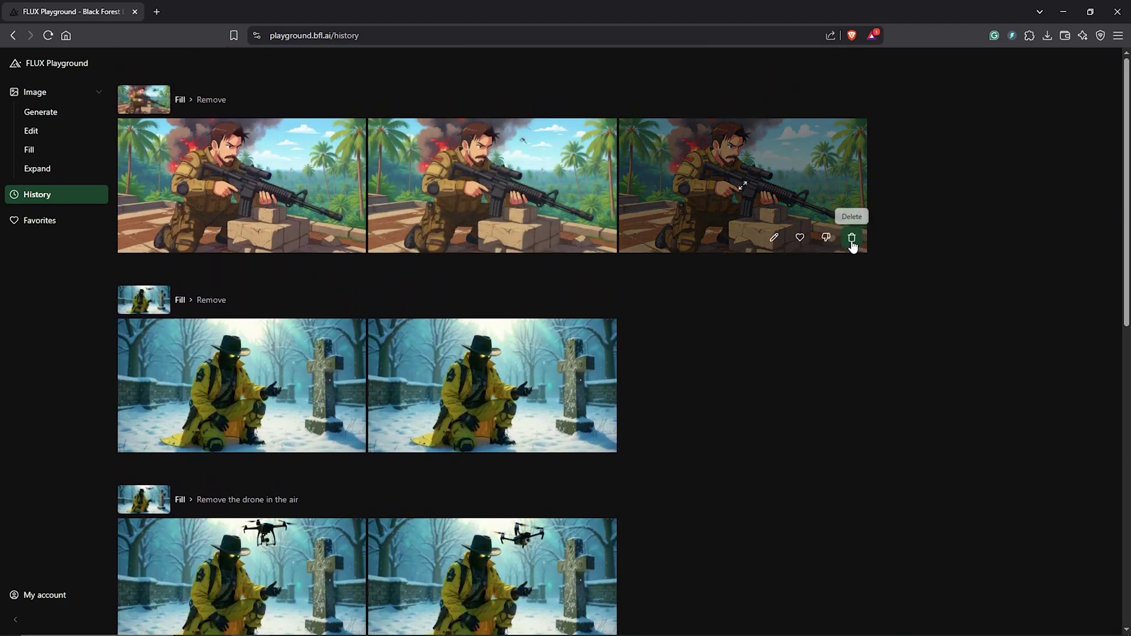
left_click(854, 244)
left_click(602, 243)
left_click(353, 247)
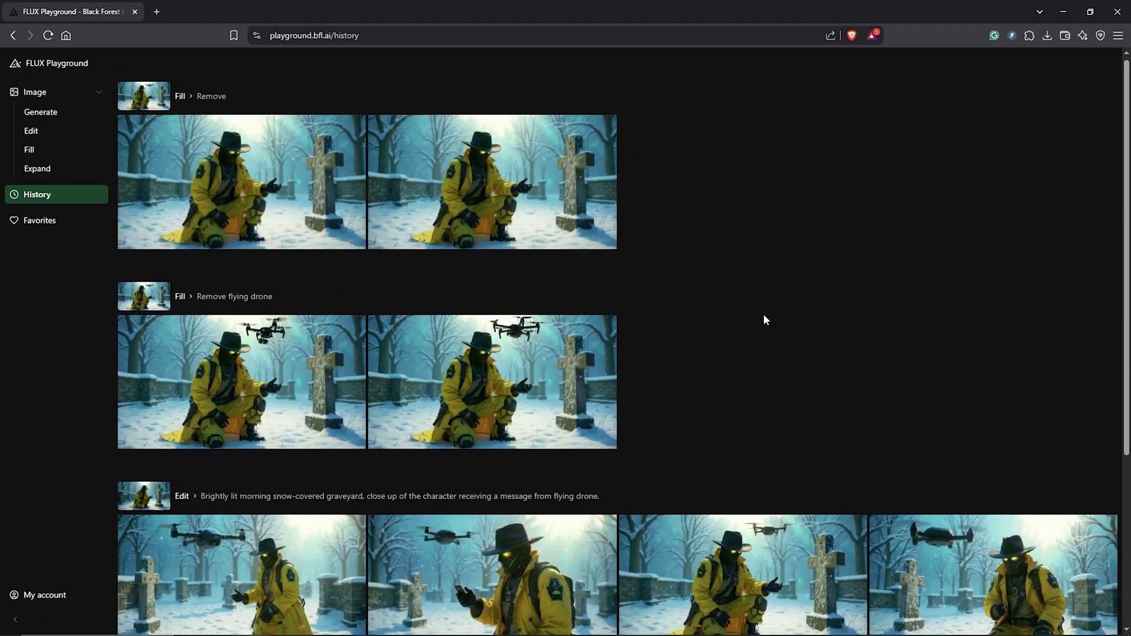
scroll(763, 312, "down", 2)
scroll(745, 289, "down", 2)
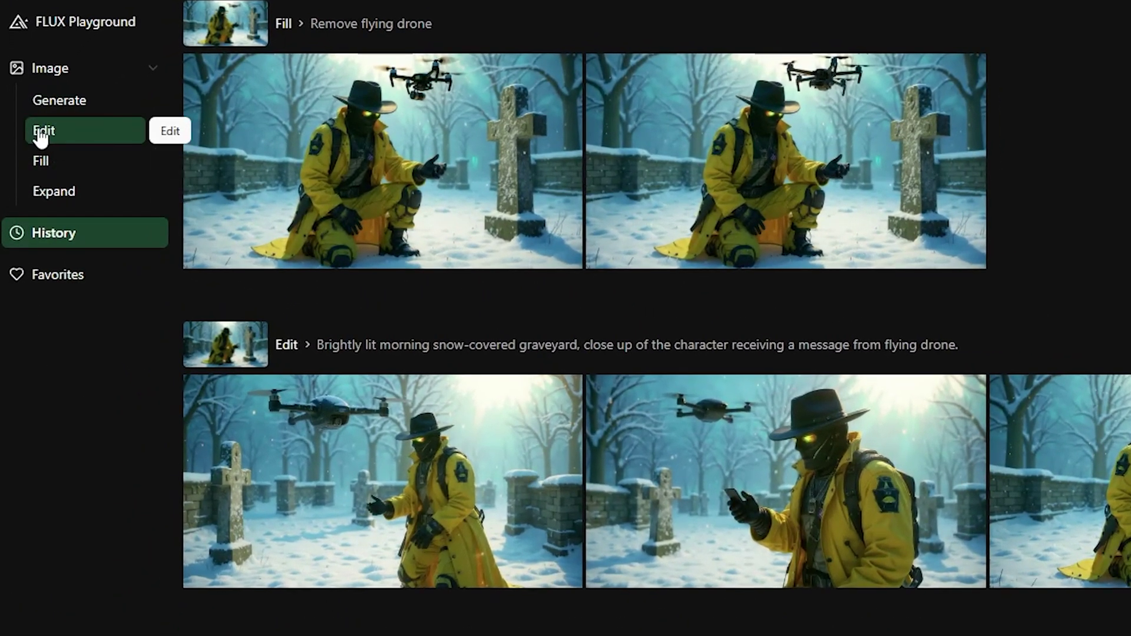
Step: Edit the cowboy close-up's background into a bright-lit night-time Tokyo-style scene and browse the results
left_click(44, 132)
left_click_drag(40, 129, 611, 182)
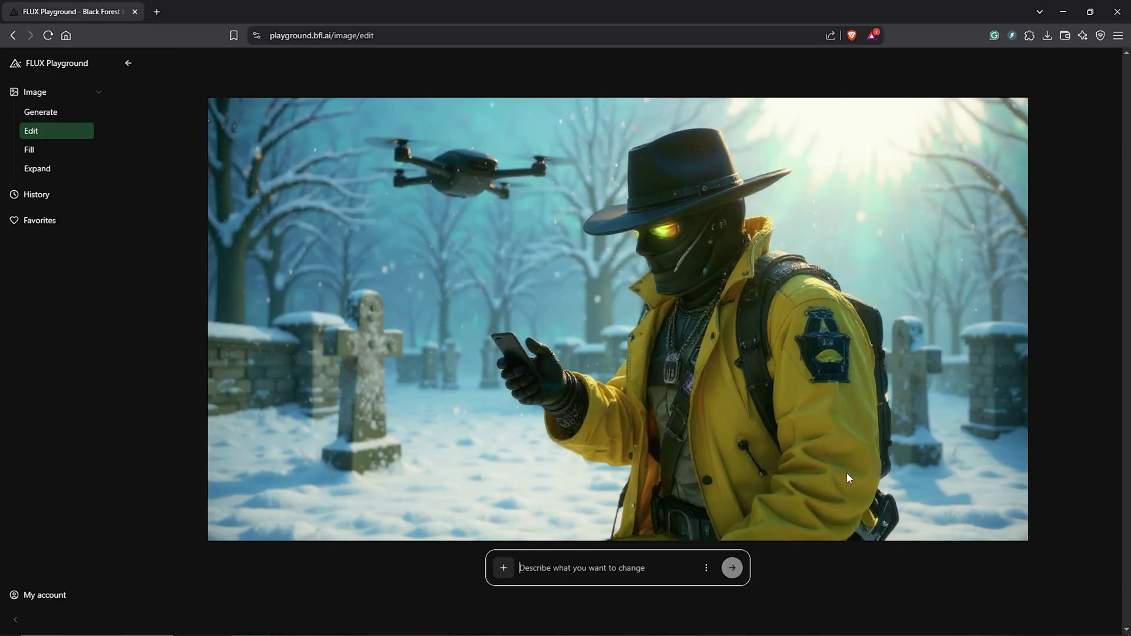
type("Change the backgr")
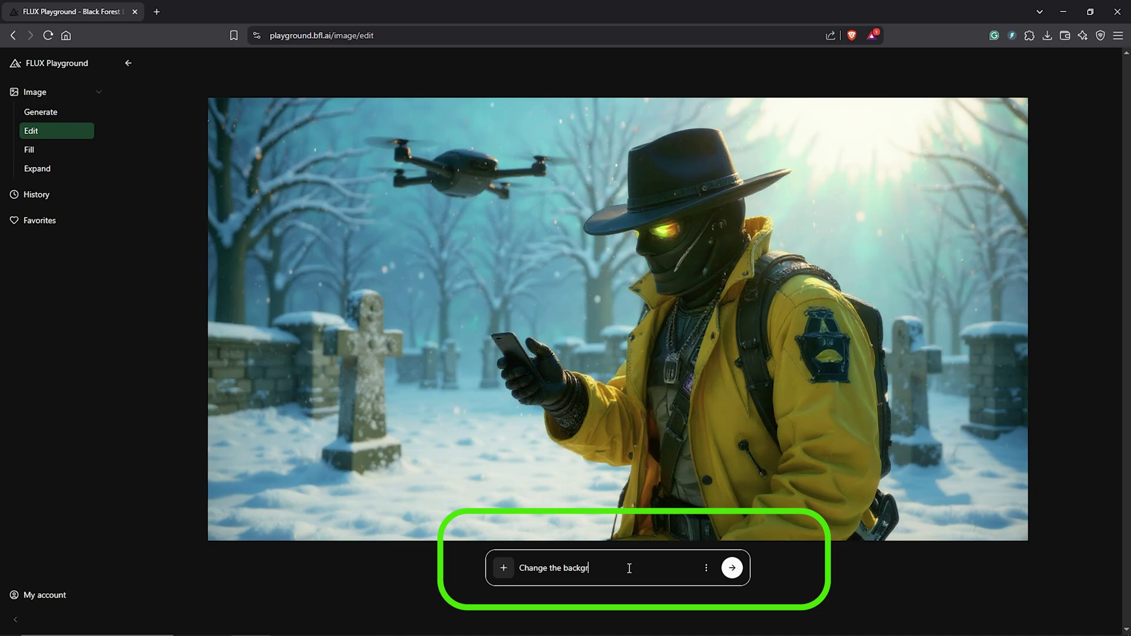
type("ound into bright lit night time Tokyo-st")
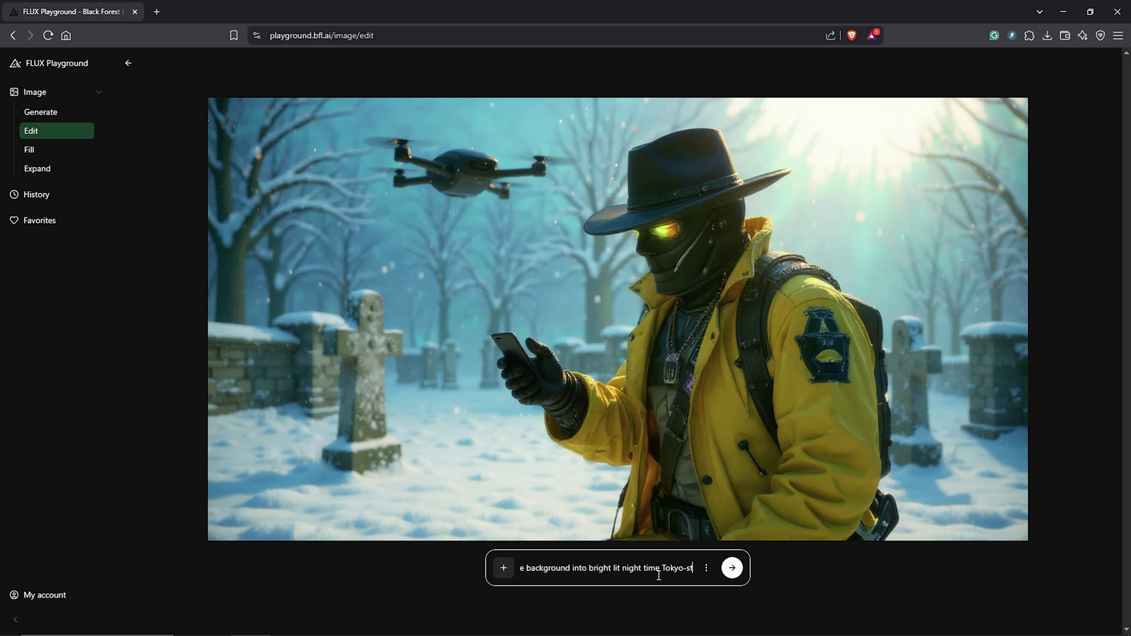
type("yle image")
left_click(732, 568)
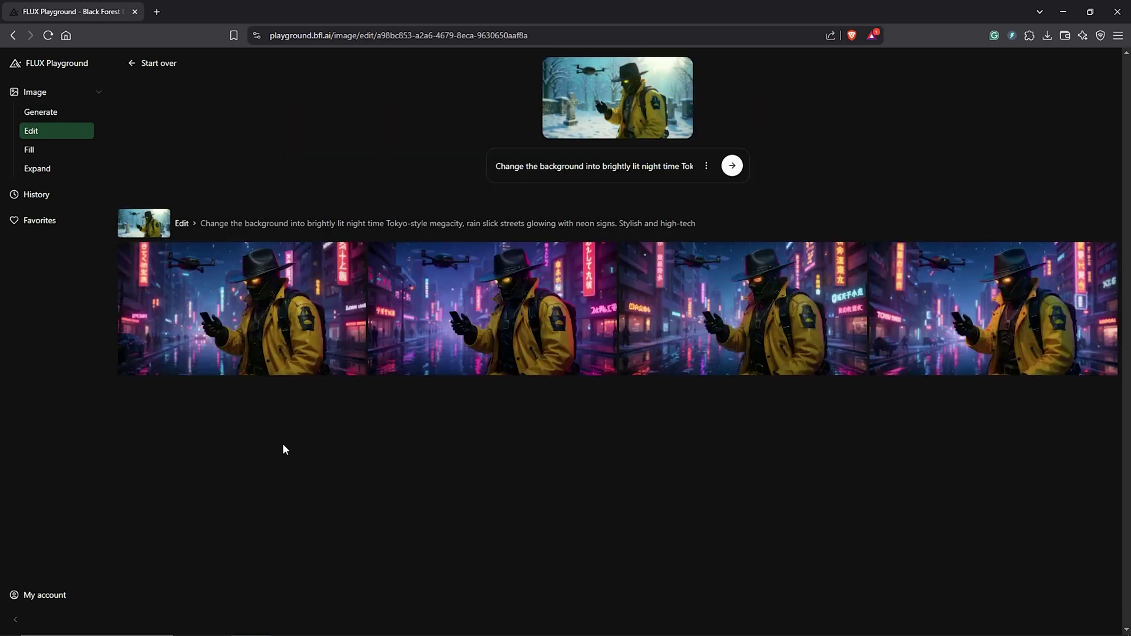
left_click(282, 298)
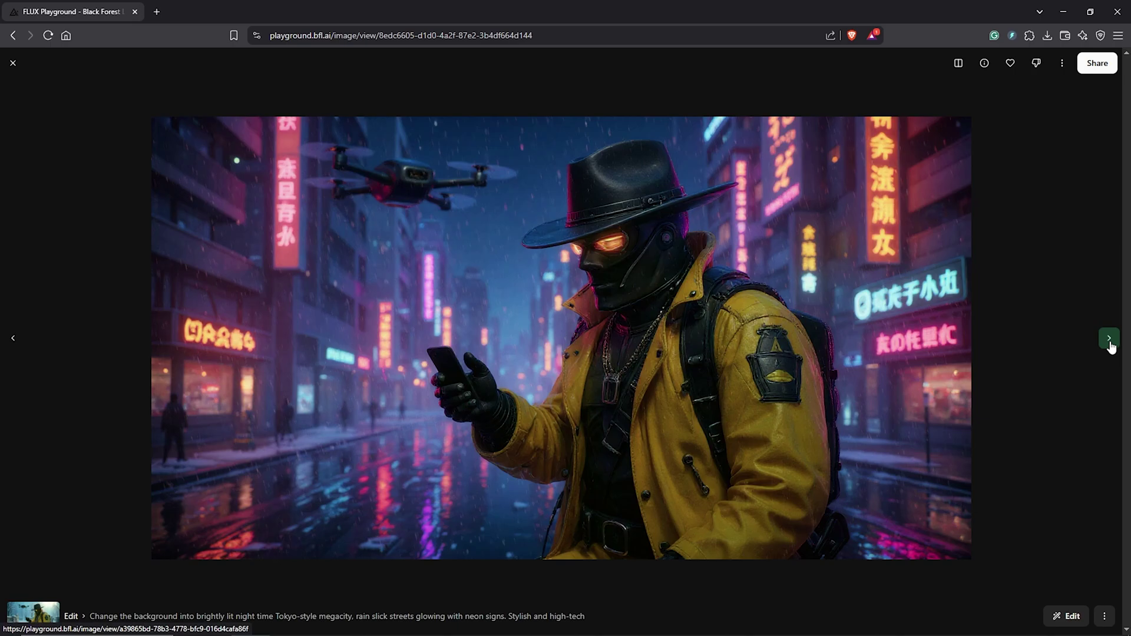
left_click(1110, 342)
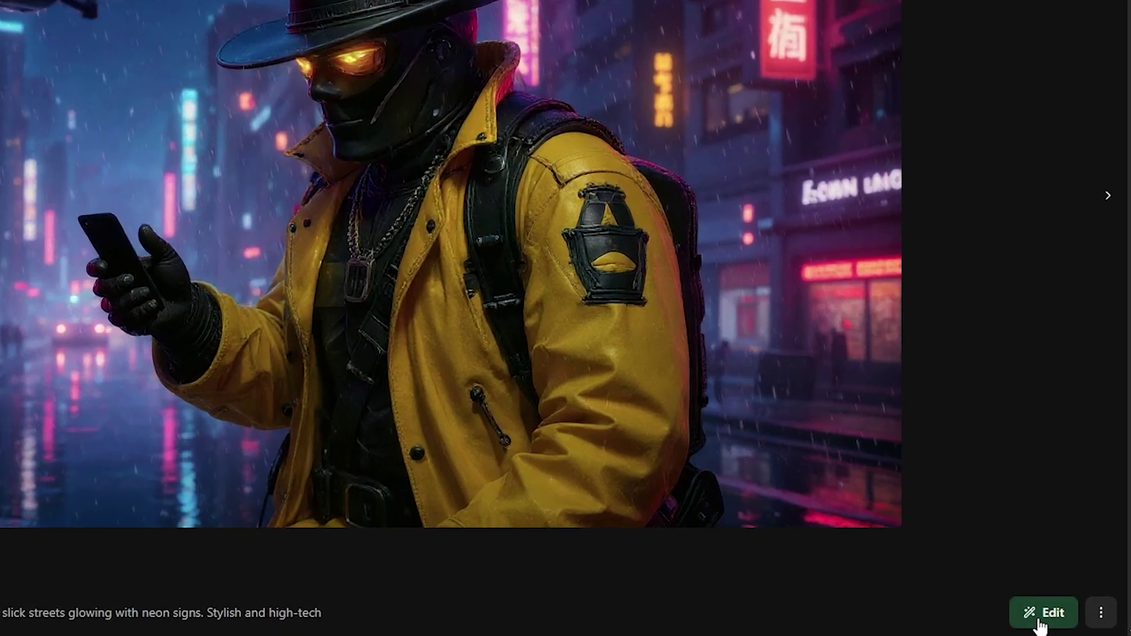
Step: Send the Tokyo image to the editor and restyle it 'into a 2d Anime style.'
left_click(1039, 618)
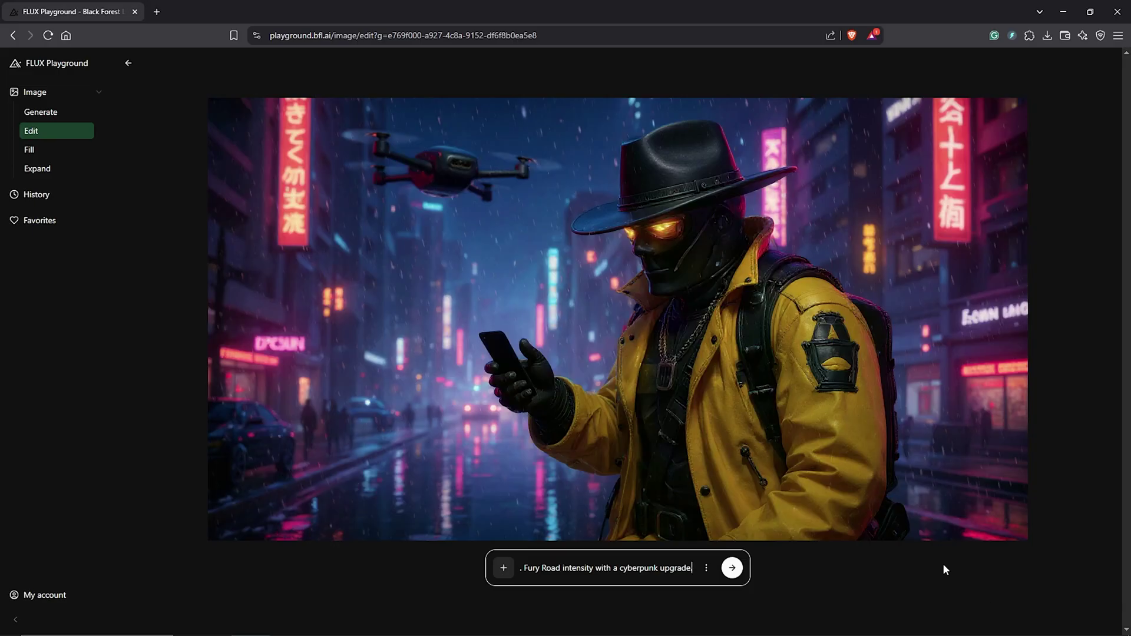
key("BackSpace")
key("BackSpace")
key("BackSpace")
key("BackSpace")
key("BackSpace")
key("BackSpace")
key("BackSpace")
key("BackSpace")
key("BackSpace")
key("BackSpace")
key("BackSpace")
key("BackSpace")
key("BackSpace")
key("BackSpace")
key("BackSpace")
key("BackSpace")
key("BackSpace")
key("BackSpace")
key("BackSpace")
key("BackSpace")
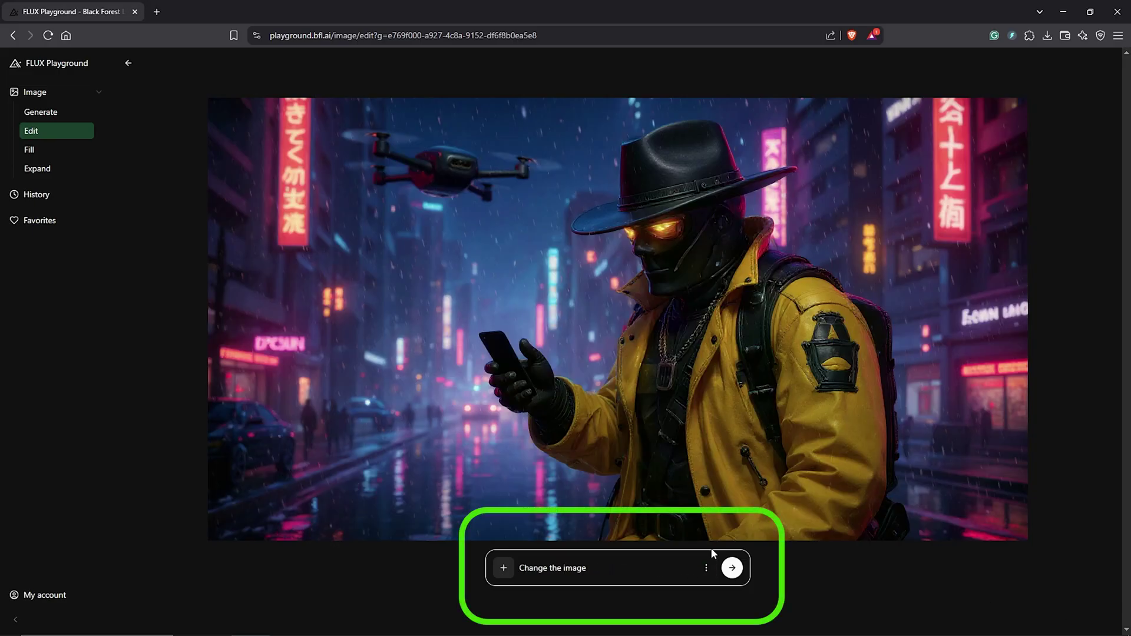
type("into a 2d Anime style.")
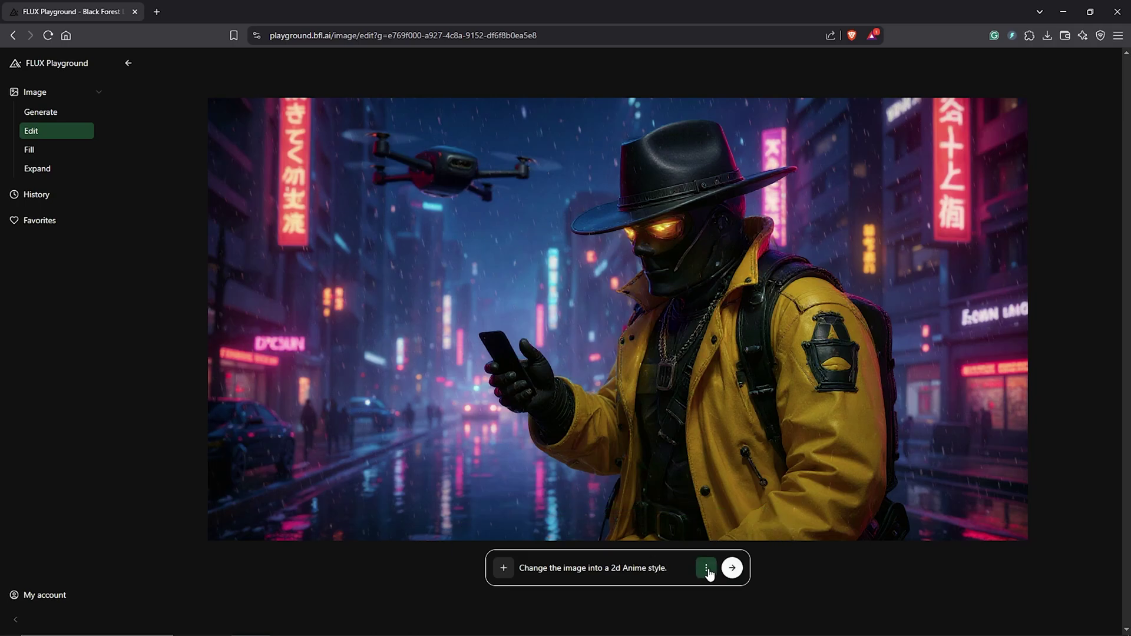
left_click(707, 570)
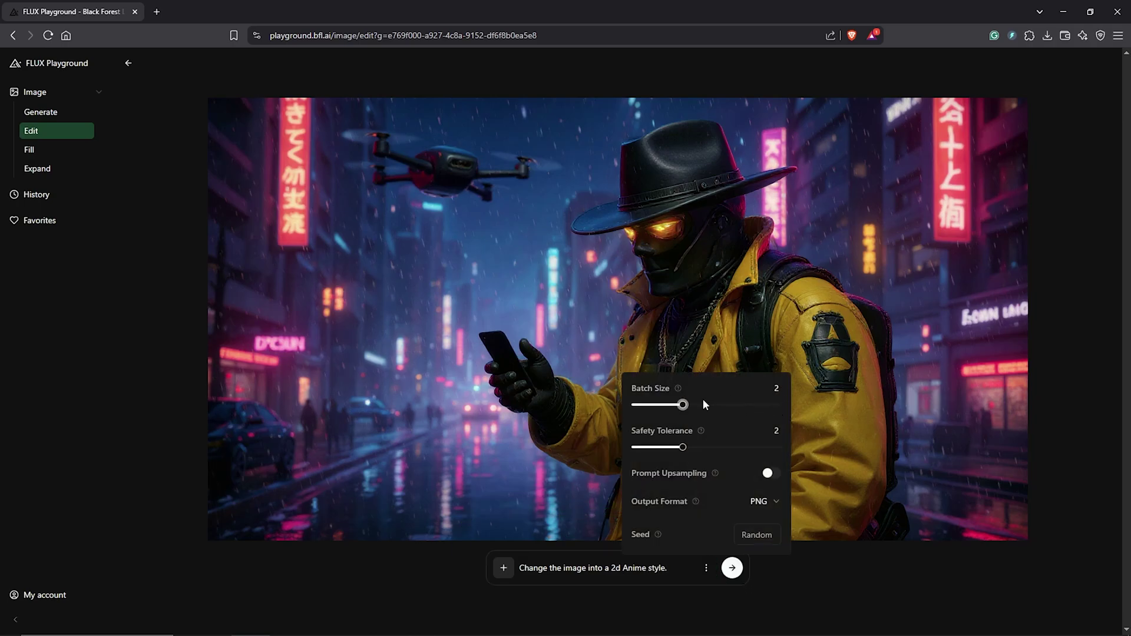
left_click(732, 568)
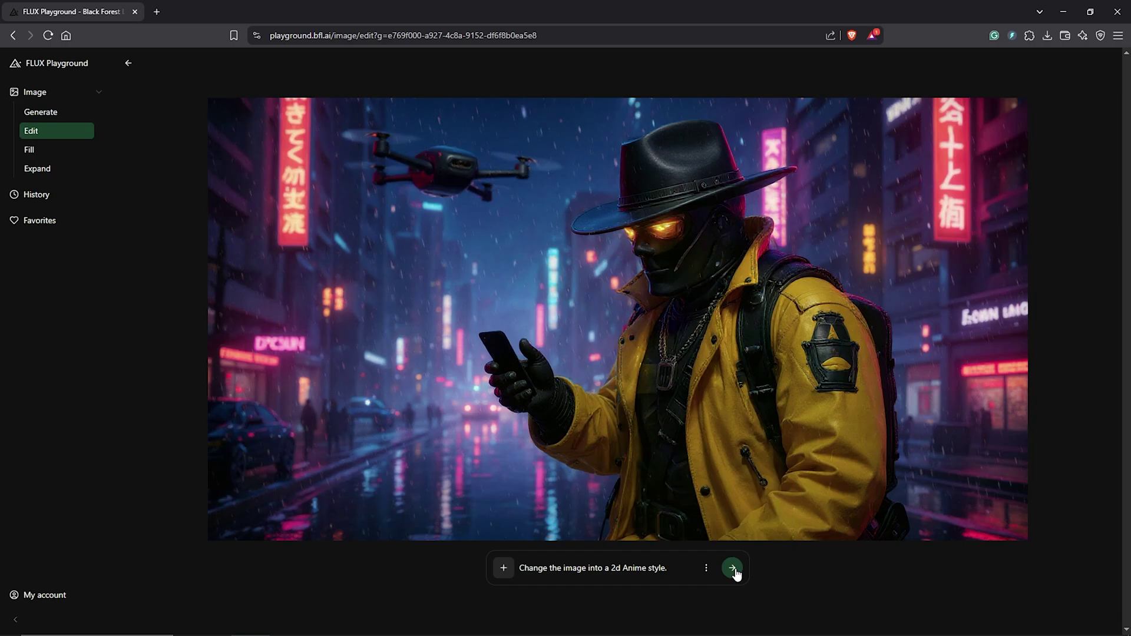
left_click(733, 569)
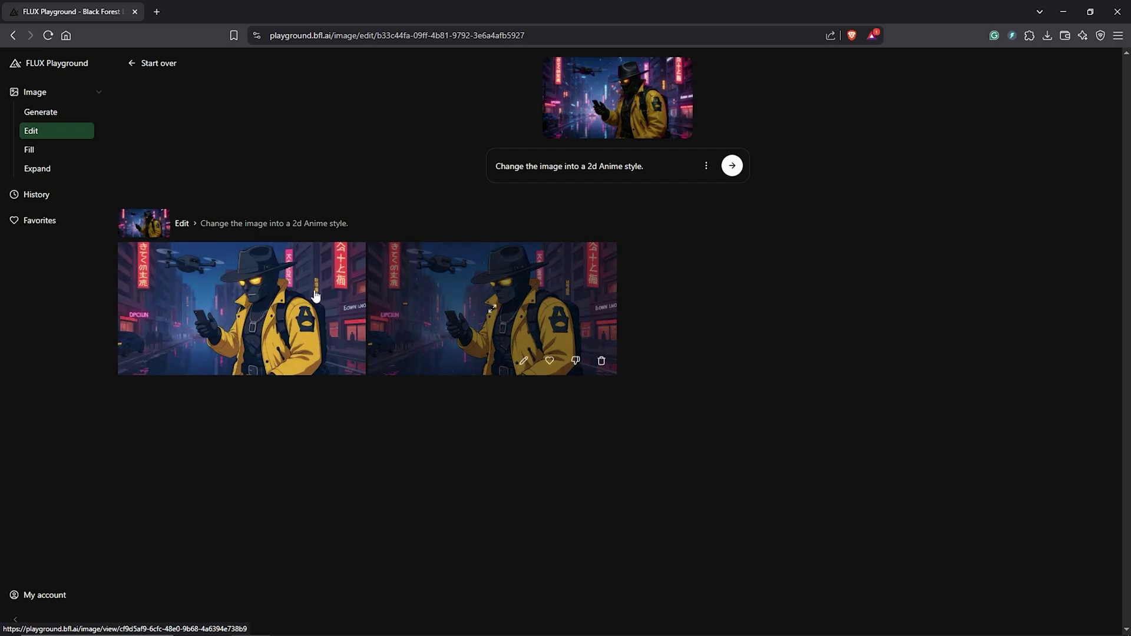
Step: Browse the 2D anime results full size, then open the first pencil-sketch result
left_click(301, 290)
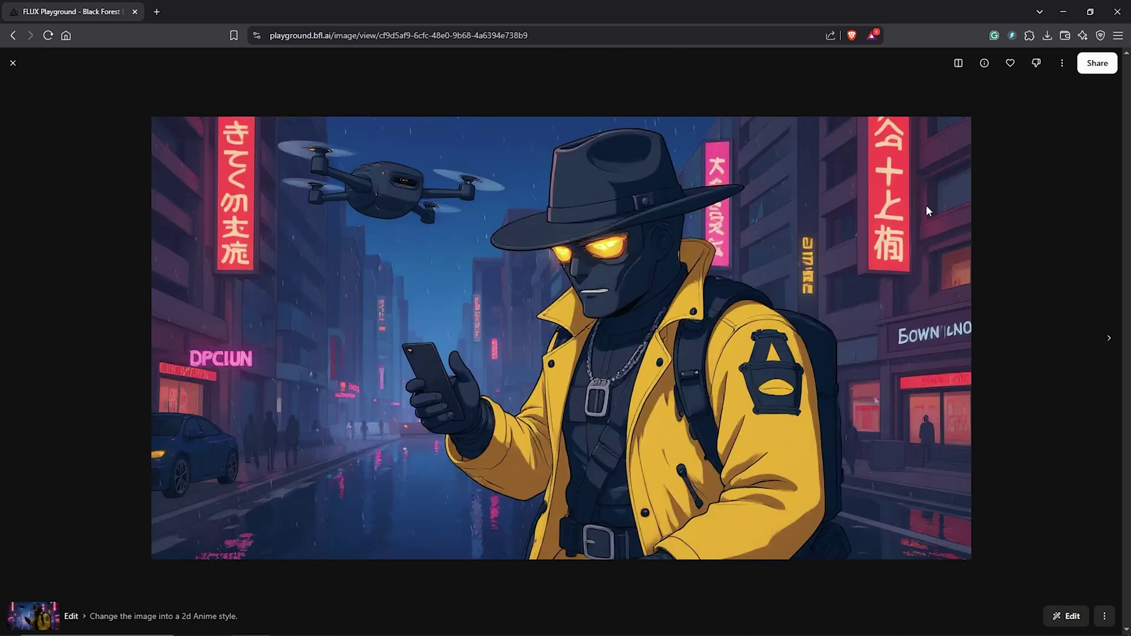
left_click(1111, 339)
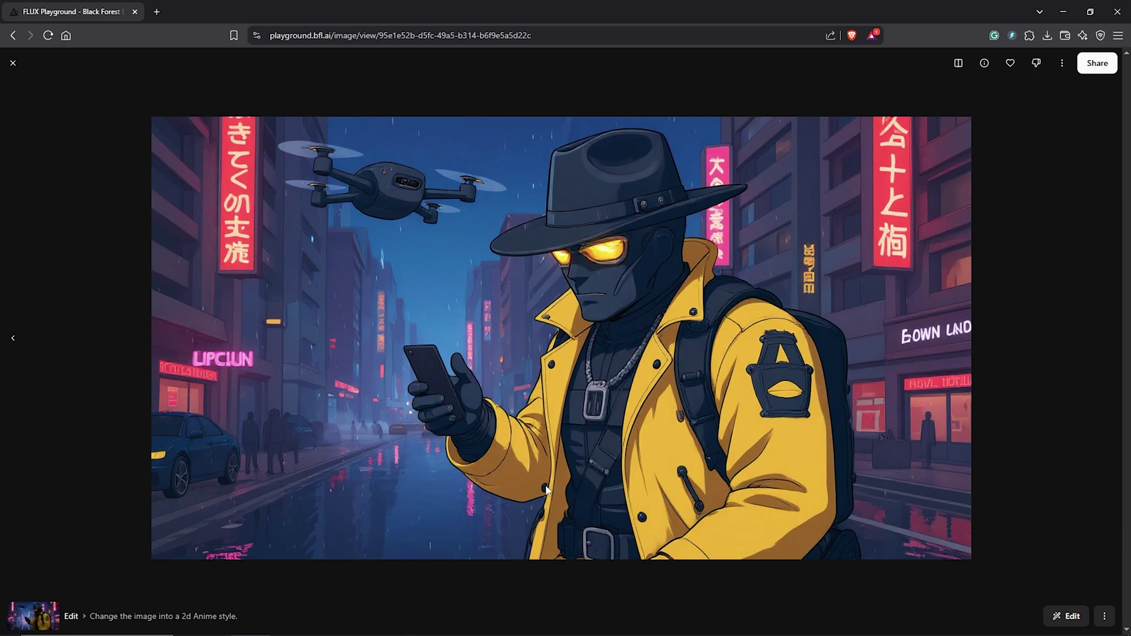
key("Escape")
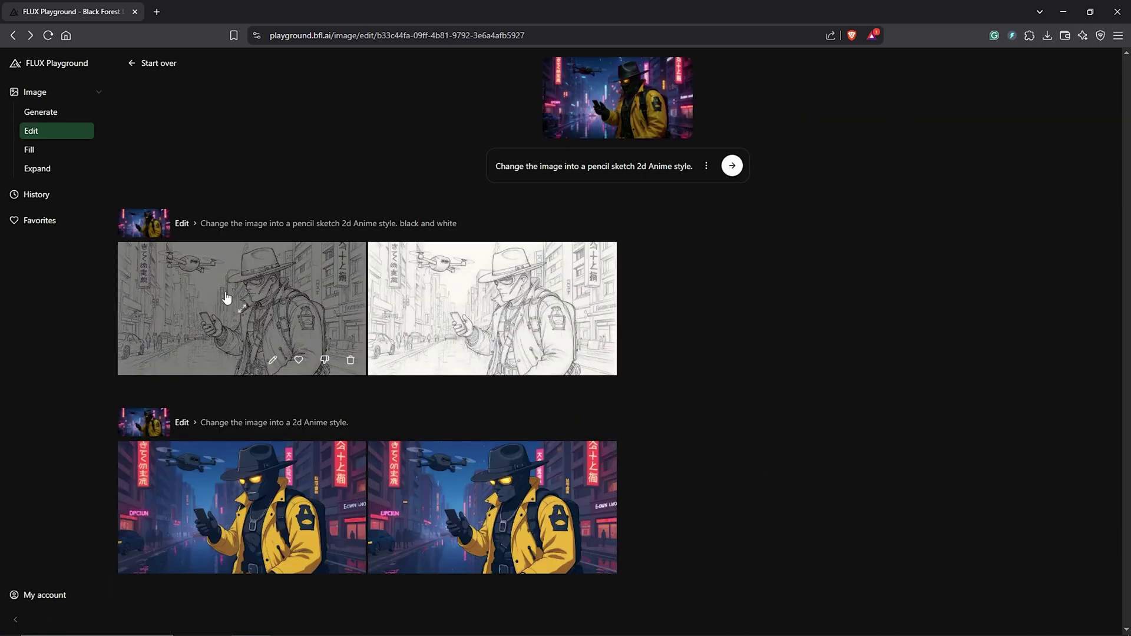
left_click(274, 294)
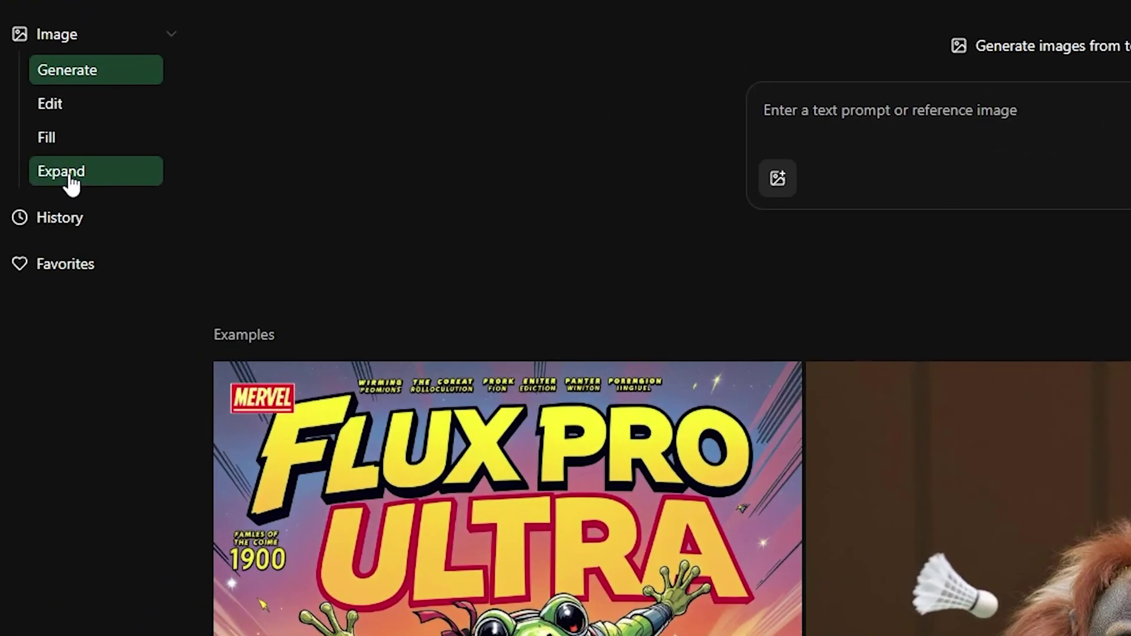
Step: Load the soldier image into Expand and widen it to a 1280 × 720 landscape frame
left_click(70, 177)
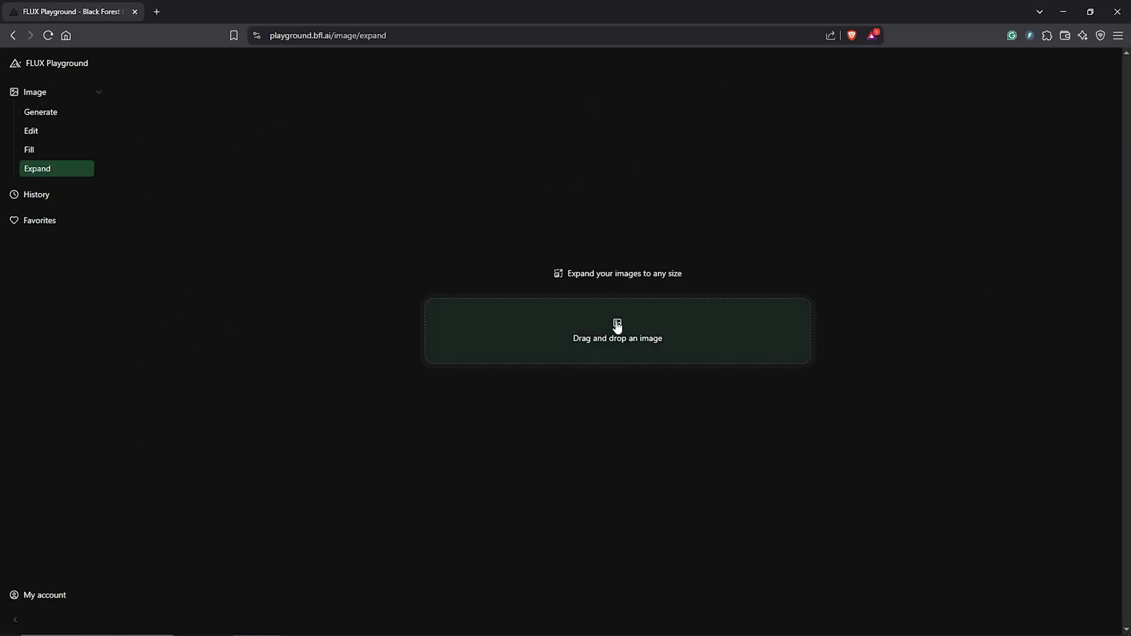
left_click(619, 326)
left_click(563, 586)
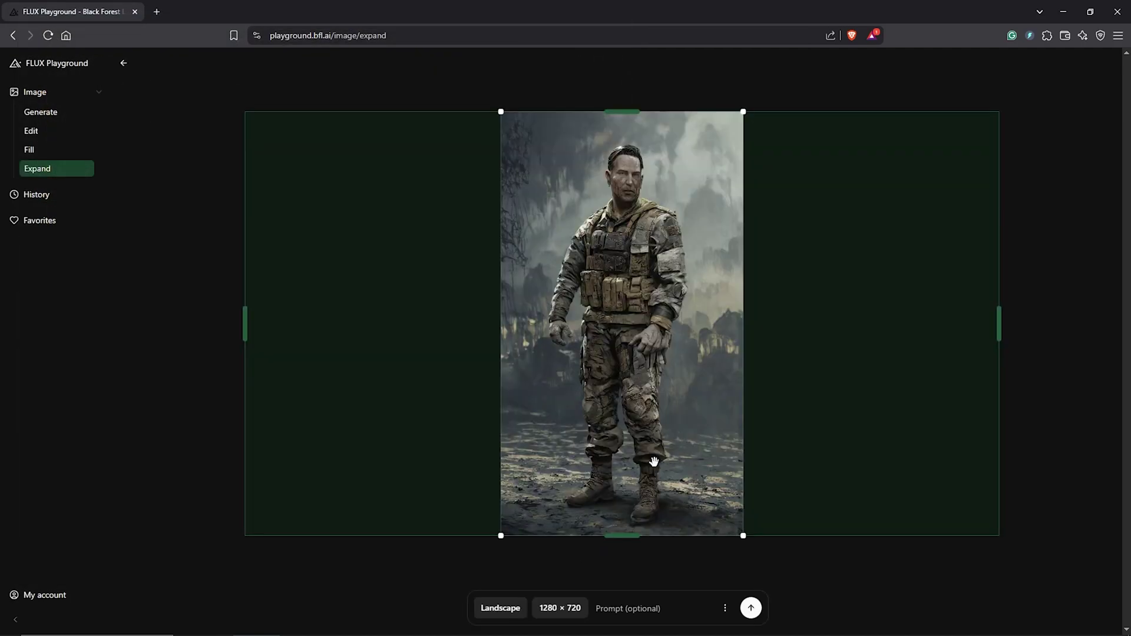
left_click(628, 608)
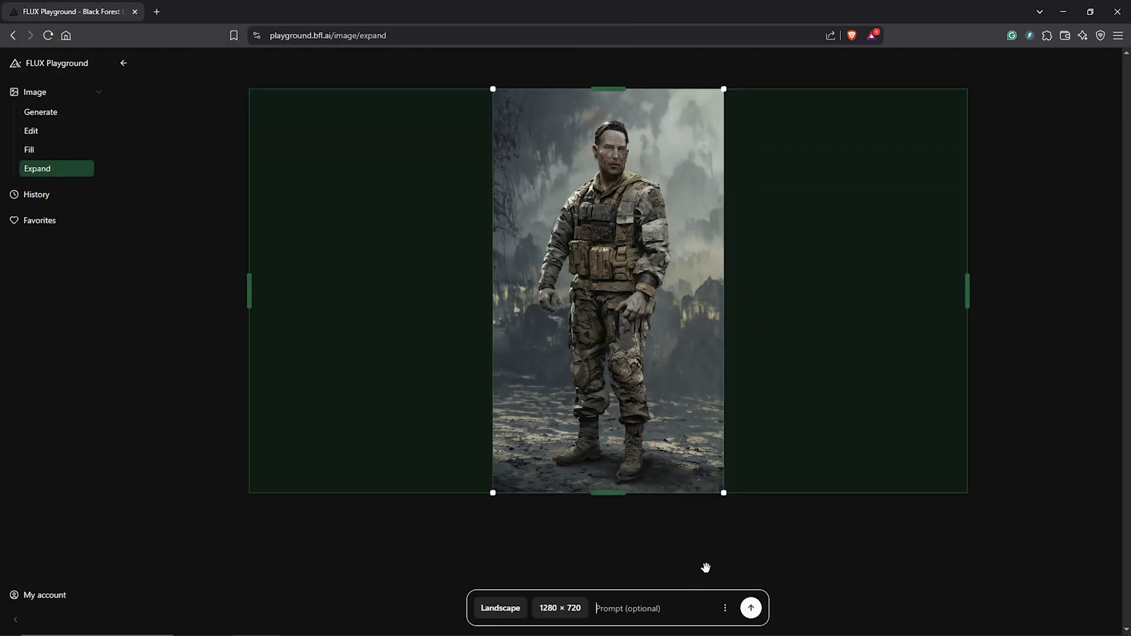
left_click(751, 608)
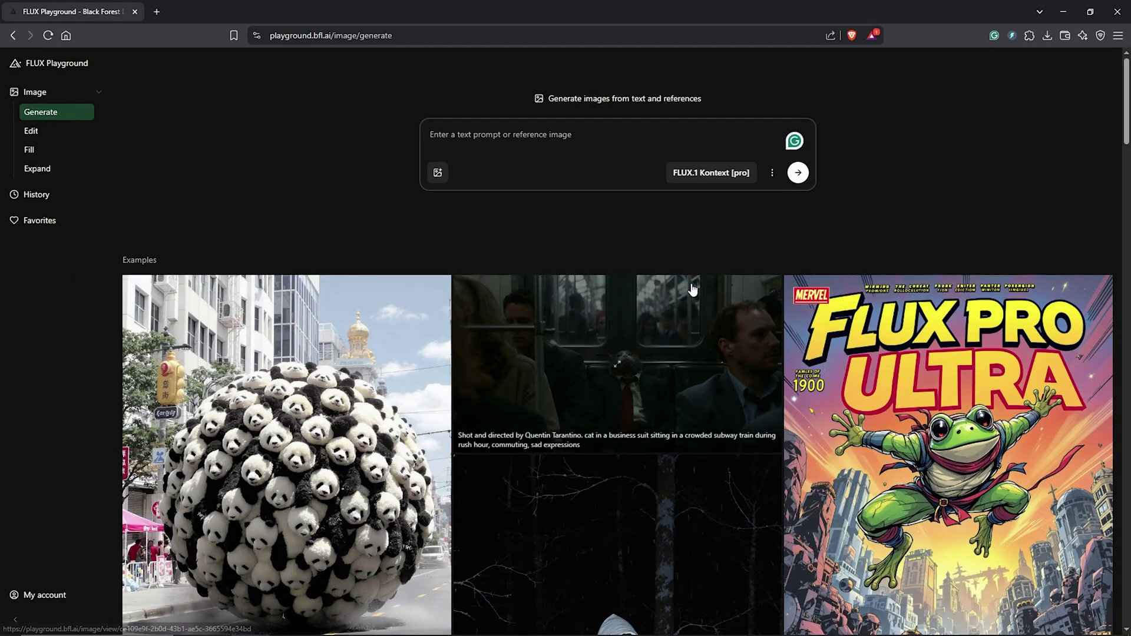
Step: Generate a sunny industrial launch-pad chase scene with the cowboy as the reference image
left_click_drag(590, 365, 532, 180)
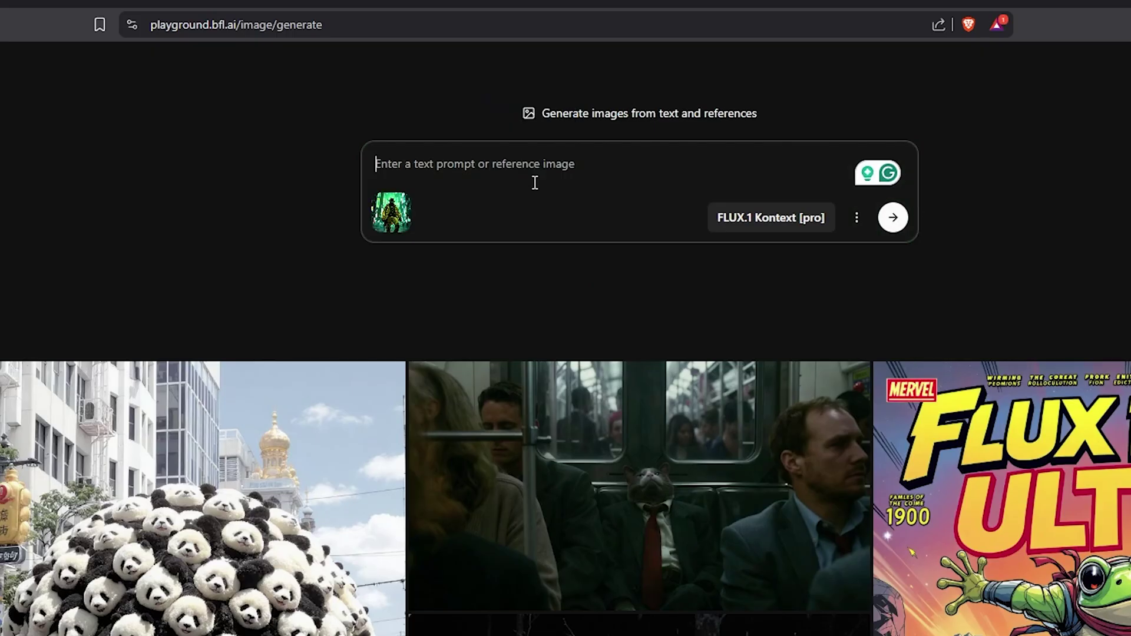
type("Sunny midday, Industrial launch pad with spacecraft above, guards in exo-armor chasing. the character is Riding up a ramp as bullets shred metal behind him. High tech tension wi")
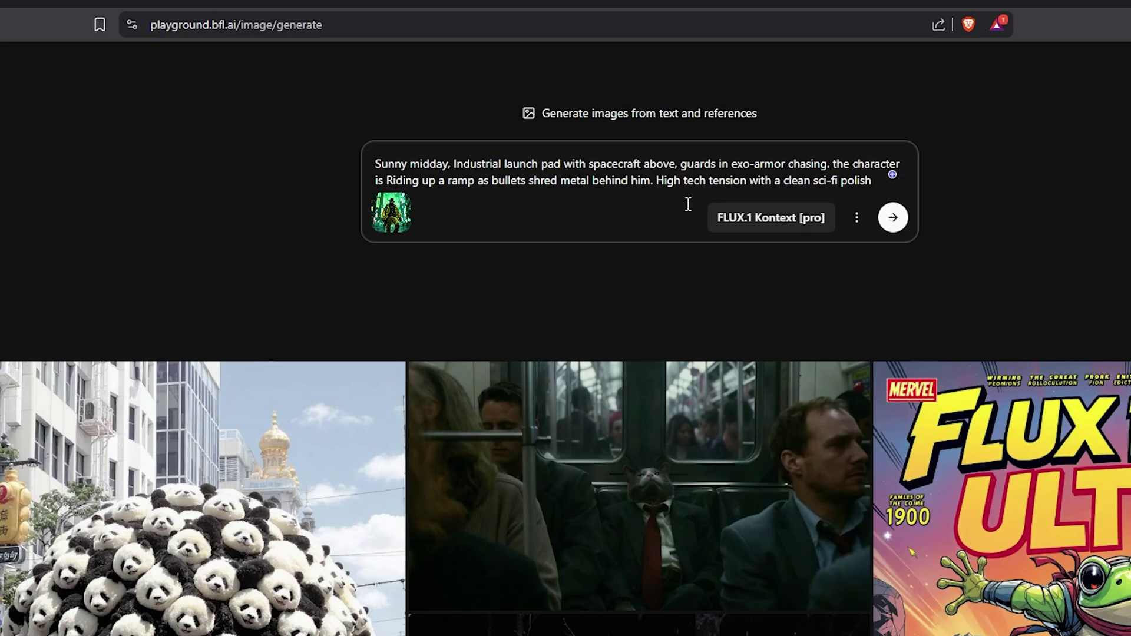
left_click(893, 218)
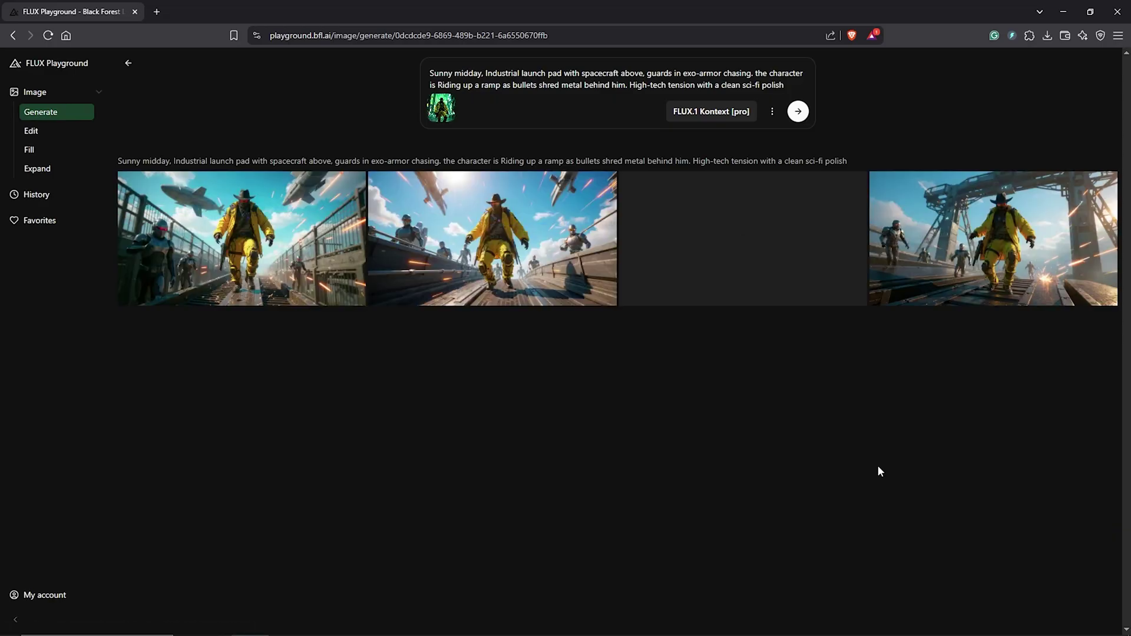
Step: Review the launch-pad and arctic motorbike results full size, then turn off side-by-side comparison
left_click(249, 214)
left_click(1109, 338)
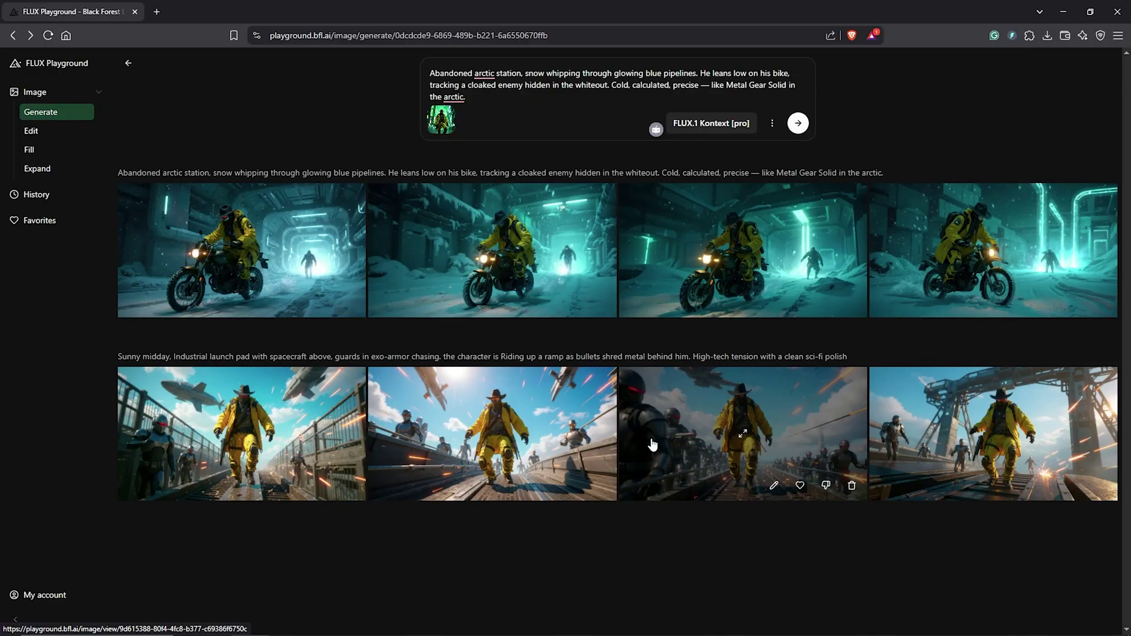
left_click(254, 235)
left_click(1109, 338)
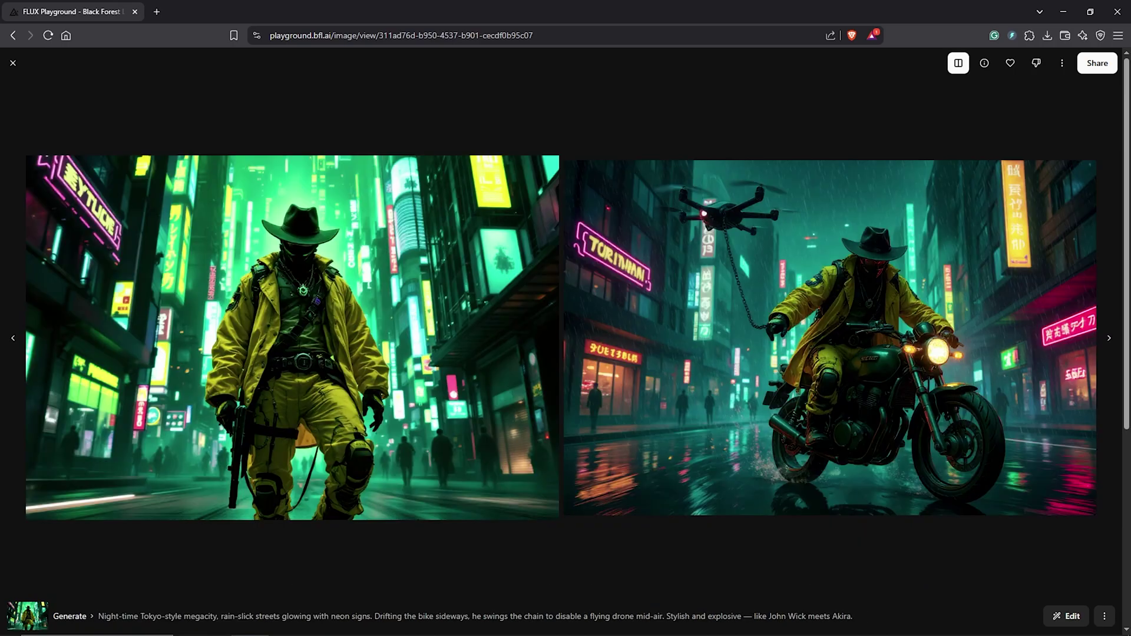
left_click(959, 65)
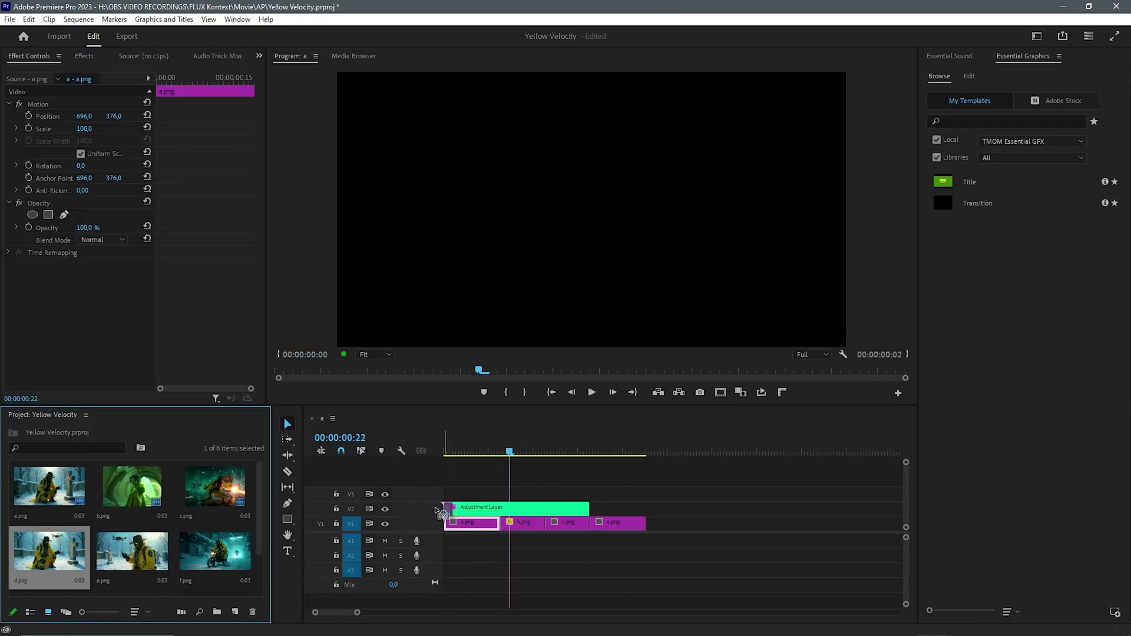
Step: Shift the d.png clip later on V1 and play Seq Movie with an enlarged program preview
left_click_drag(614, 524, 711, 533)
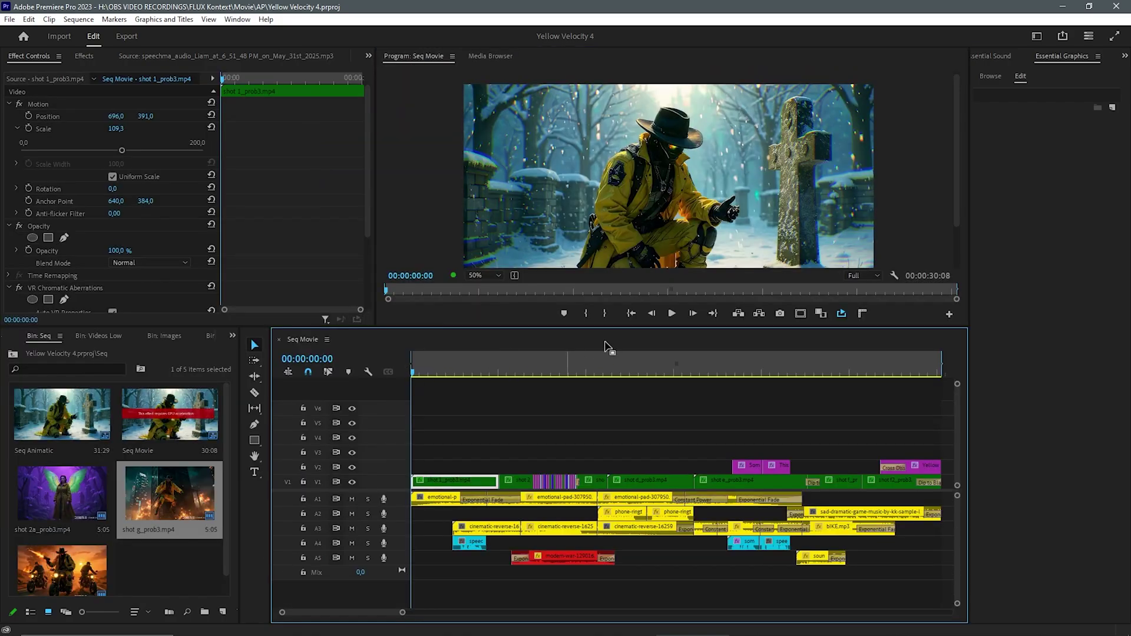
key("space")
left_click_drag(660, 327, 658, 472)
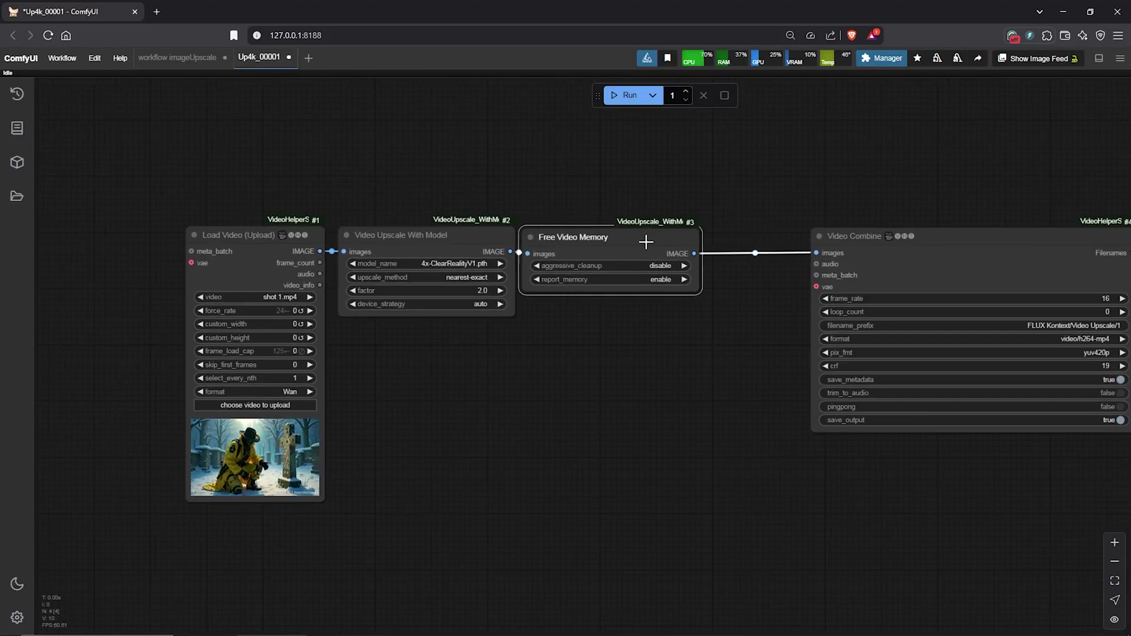
Step: Set Video Combine's frame_rate to 24, run the shot 1.mp4 upscale, and view the preview
left_click_drag(949, 237, 846, 236)
left_click(939, 291)
type("24")
key("Return")
key("ctrl+Return")
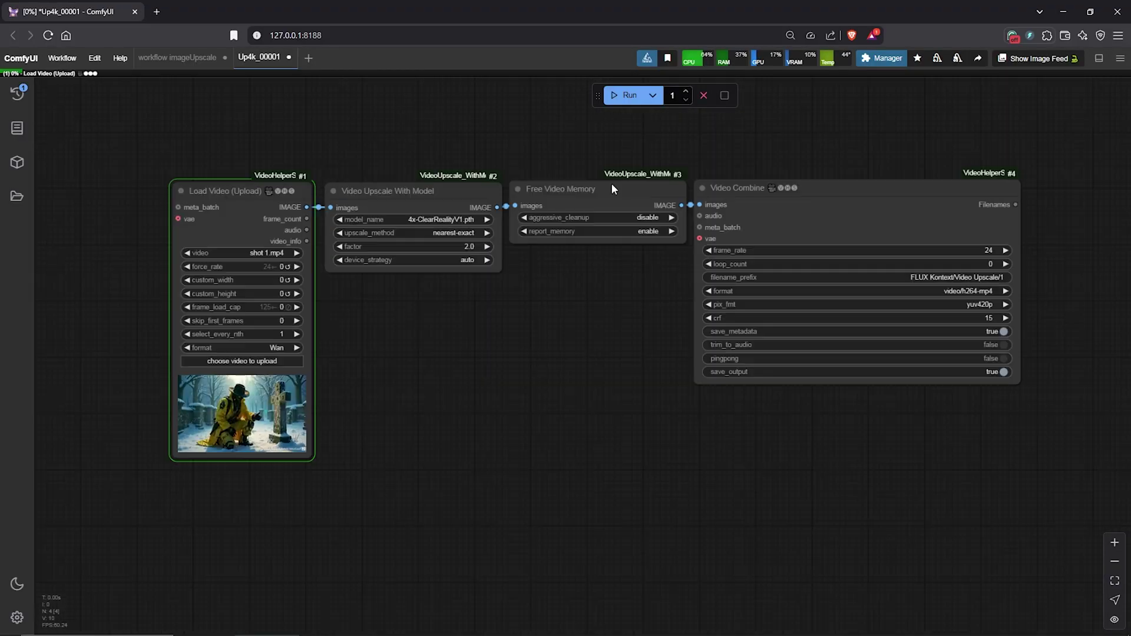
key(".")
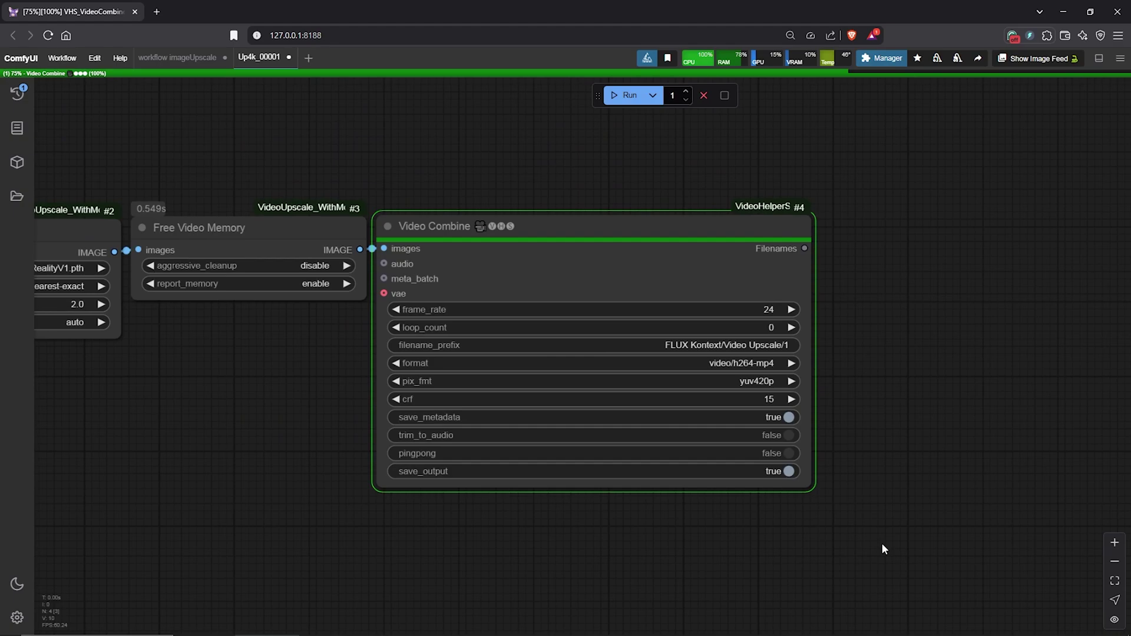
left_click_drag(889, 538, 920, 454)
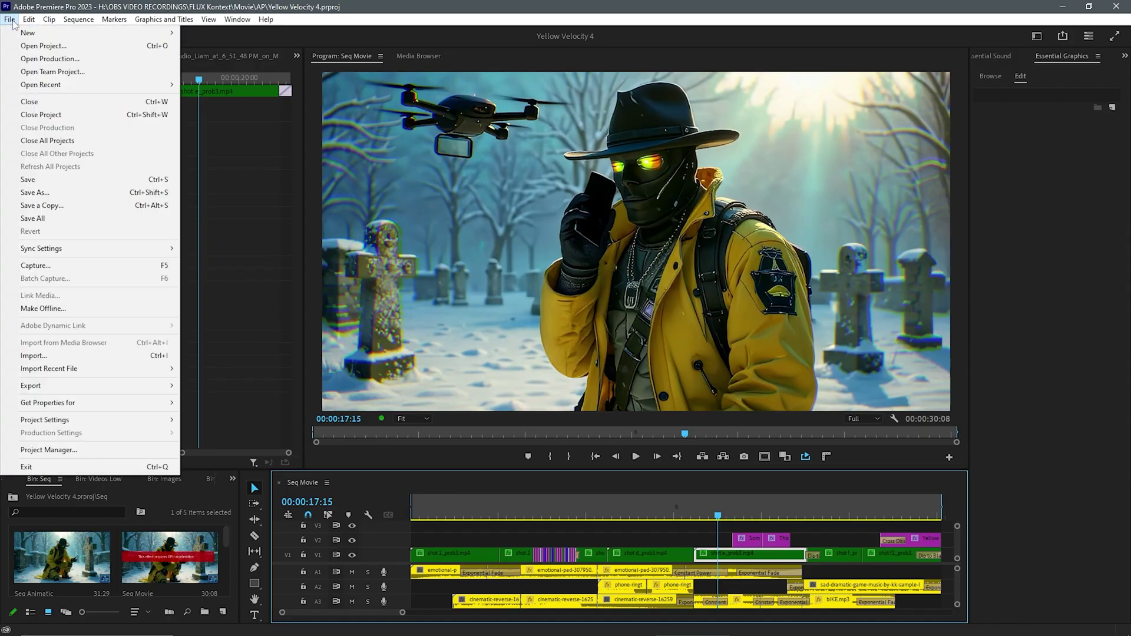
Step: Export the Seq Movie sequence to a video file
mouse_move(89, 455)
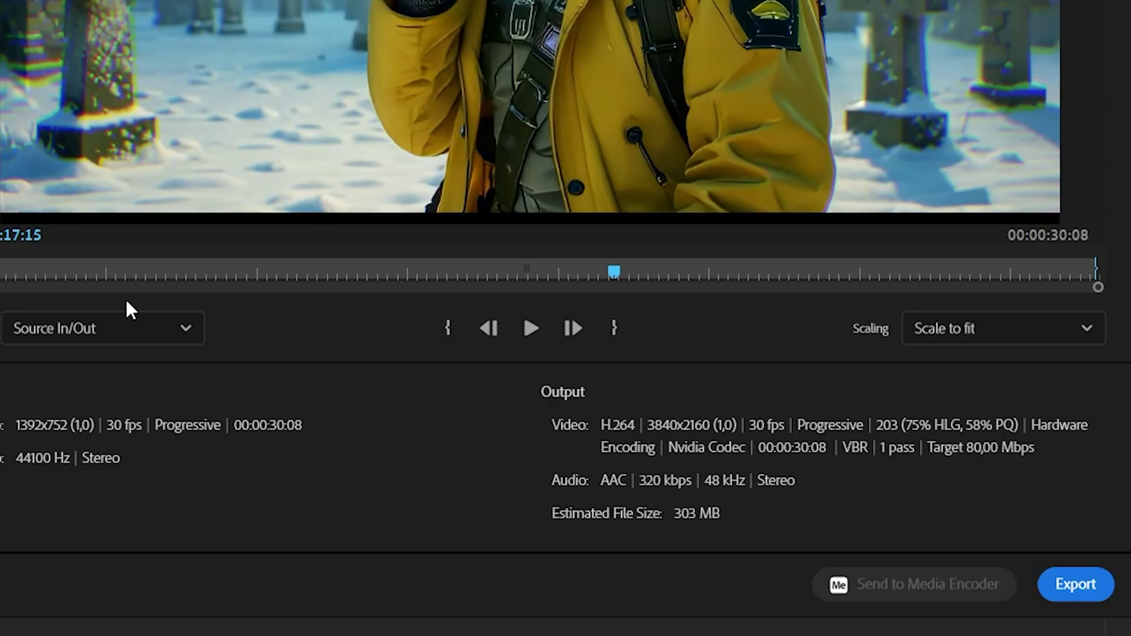
left_click(1083, 588)
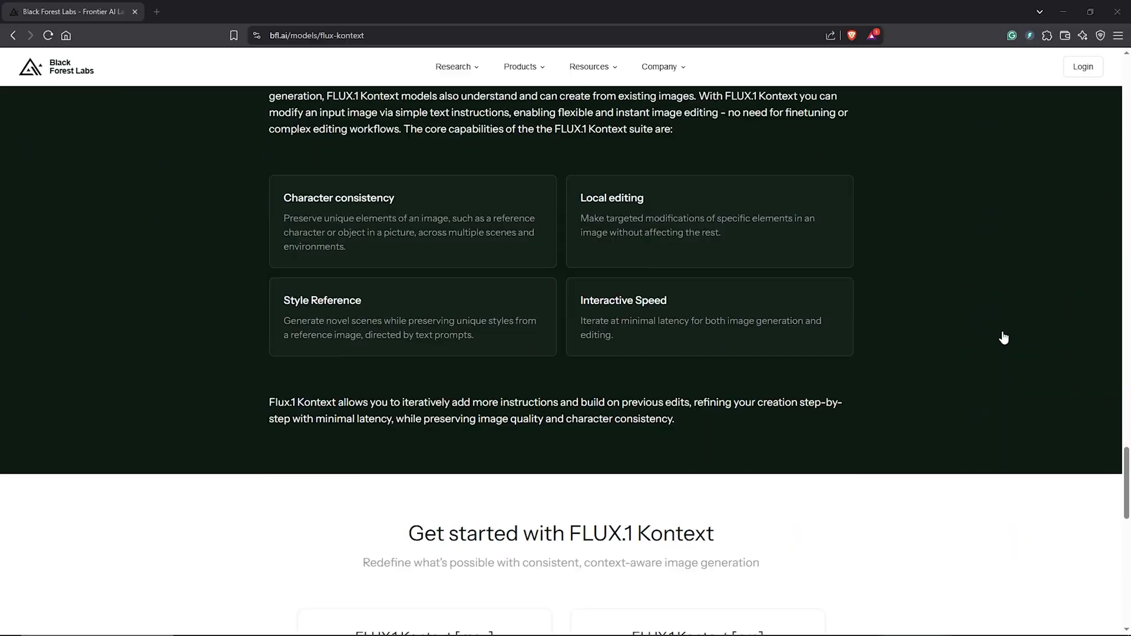
scroll(1004, 338, "down", 12)
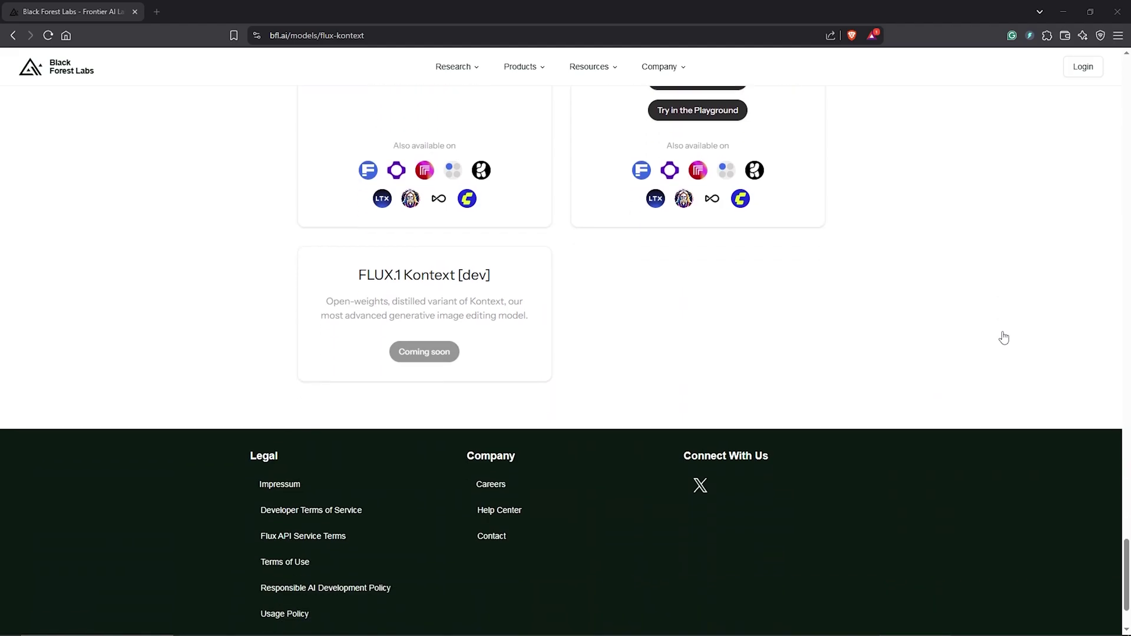
scroll(943, 348, "up", 3)
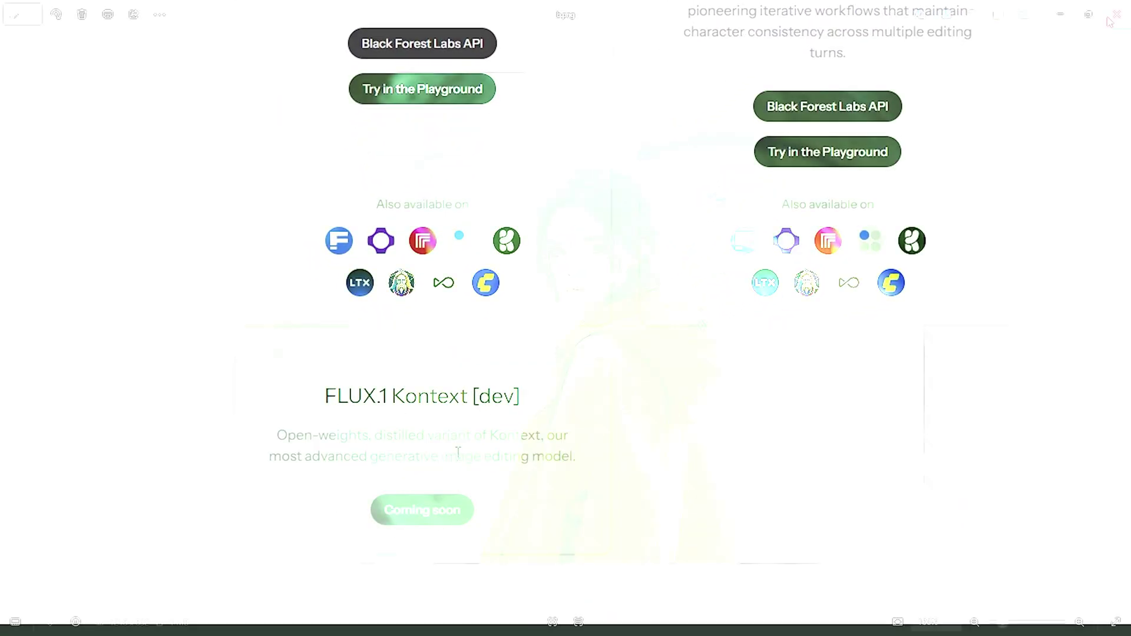
Step: Paste the prompt of the glowing-winged woman in her yellow coat in a misty bioluminescent forest
right_click(490, 146)
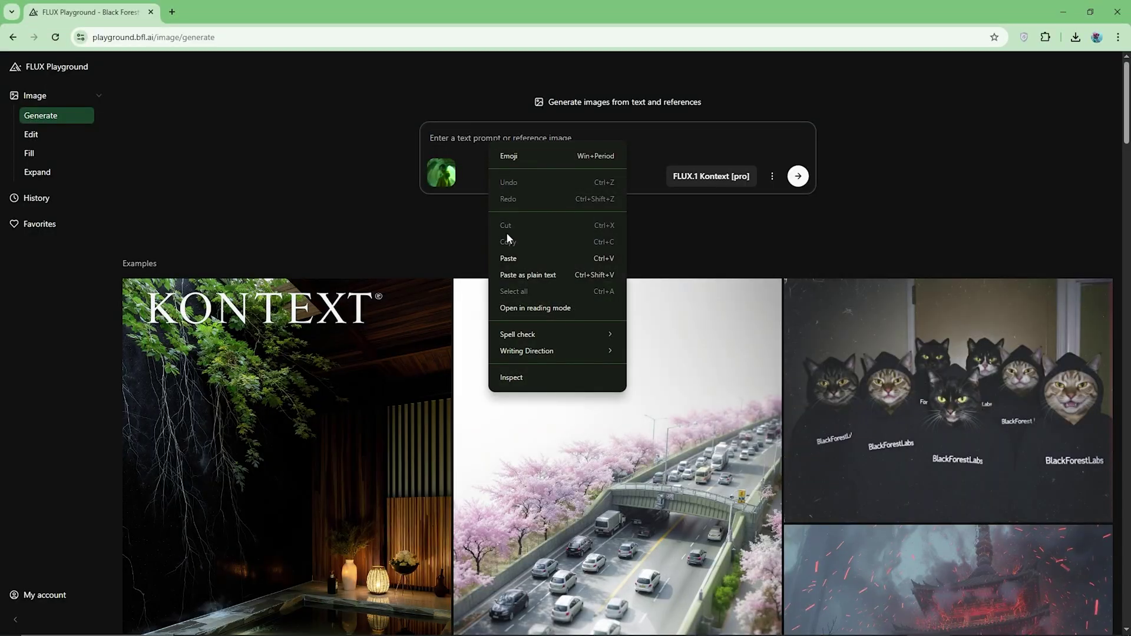
left_click(508, 258)
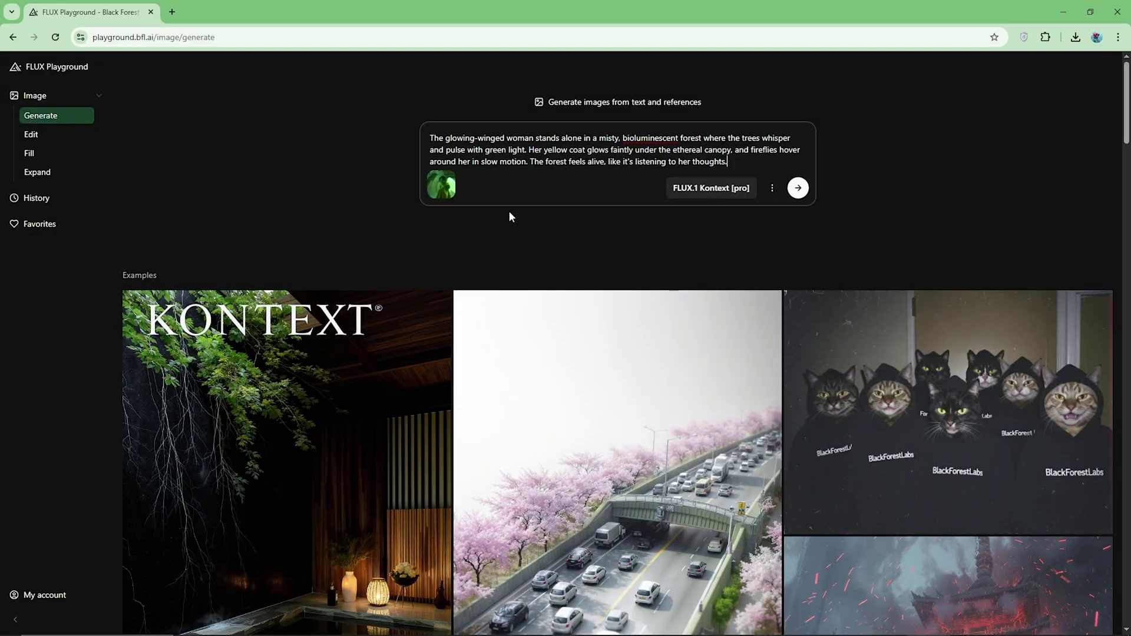